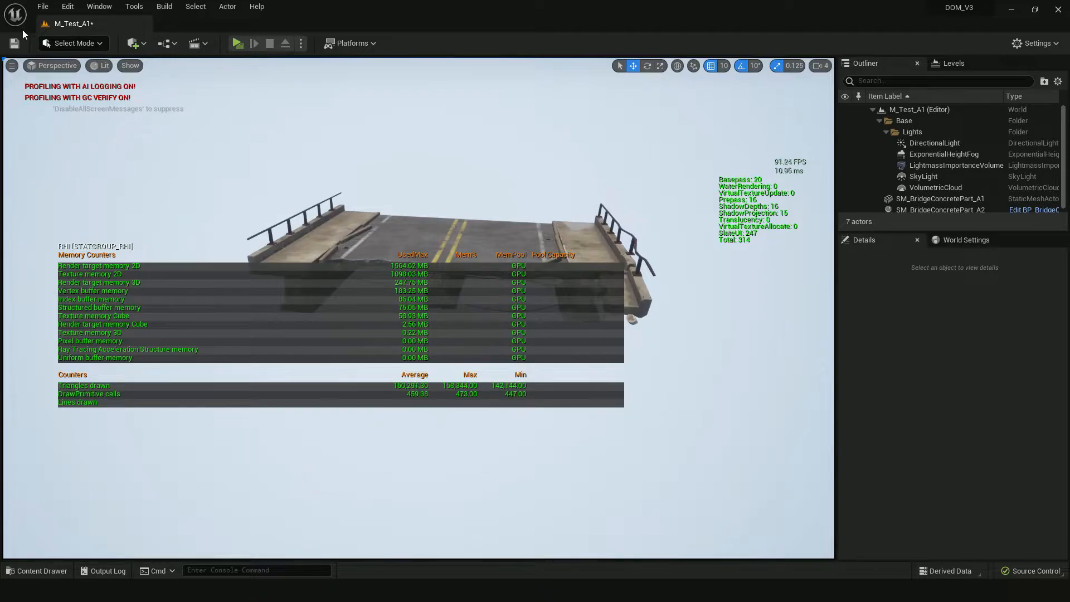
Look up the DrawCount and RHI statistics among the viewport's stat options, filtering the advanced ones by "rhi"
click(12, 66)
mouse_move(85, 151)
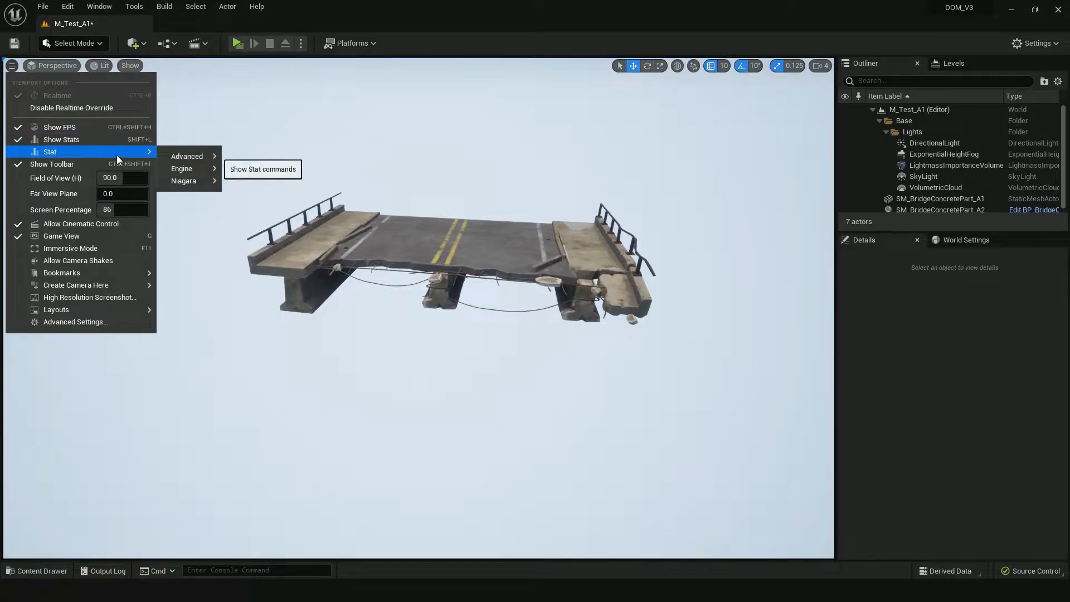
mouse_move(185, 157)
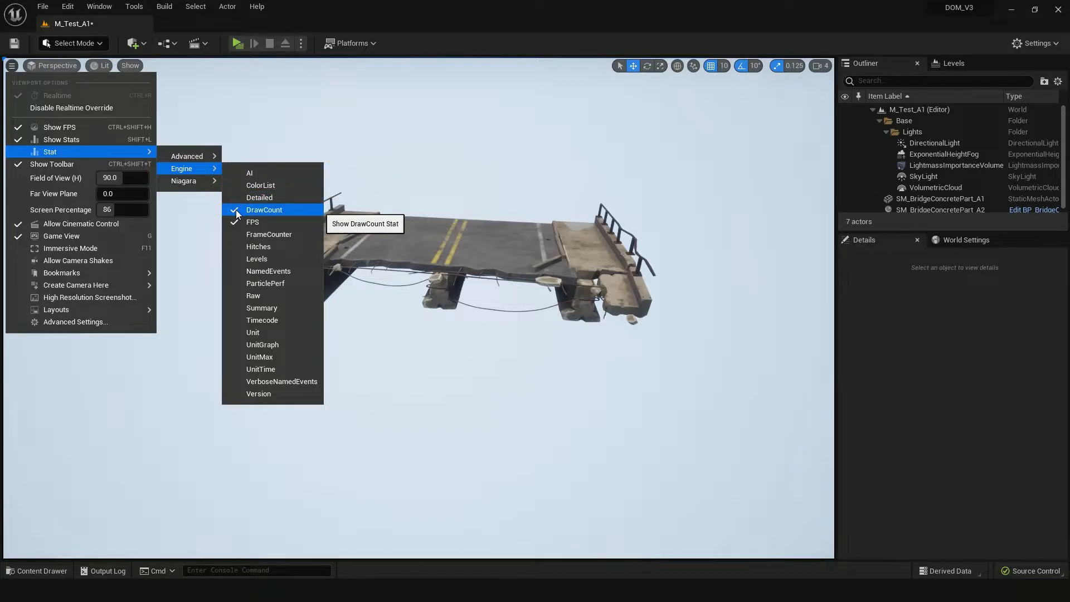
mouse_move(190, 157)
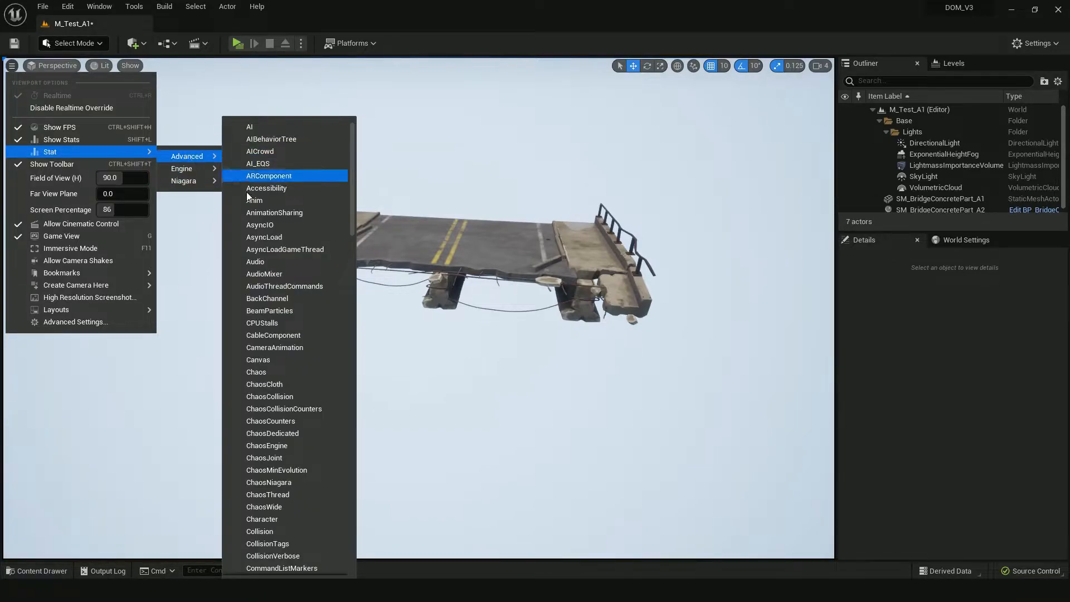
text(rhi)
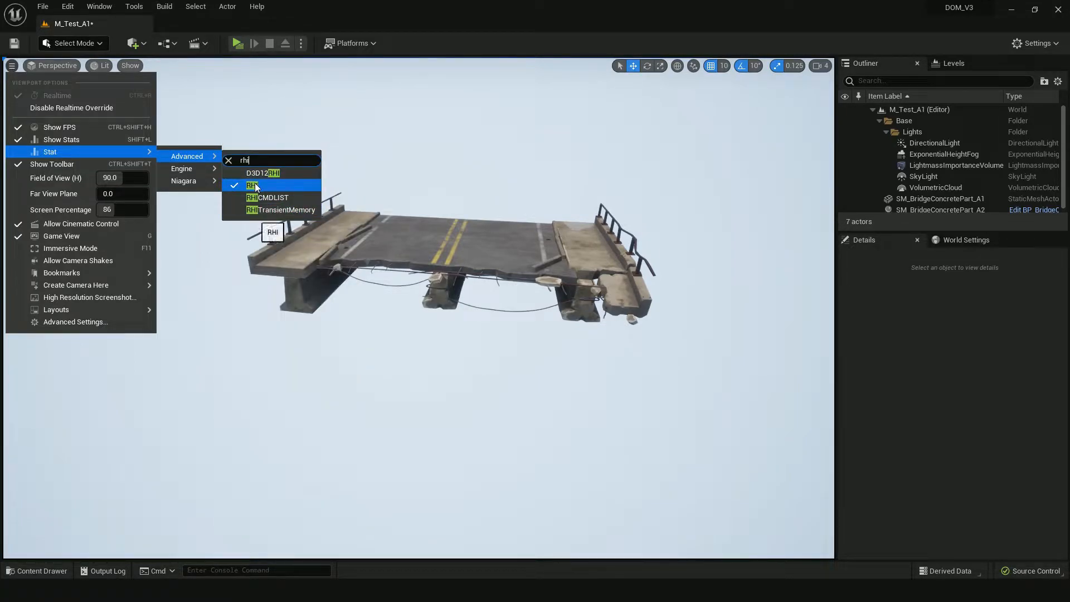
click(256, 186)
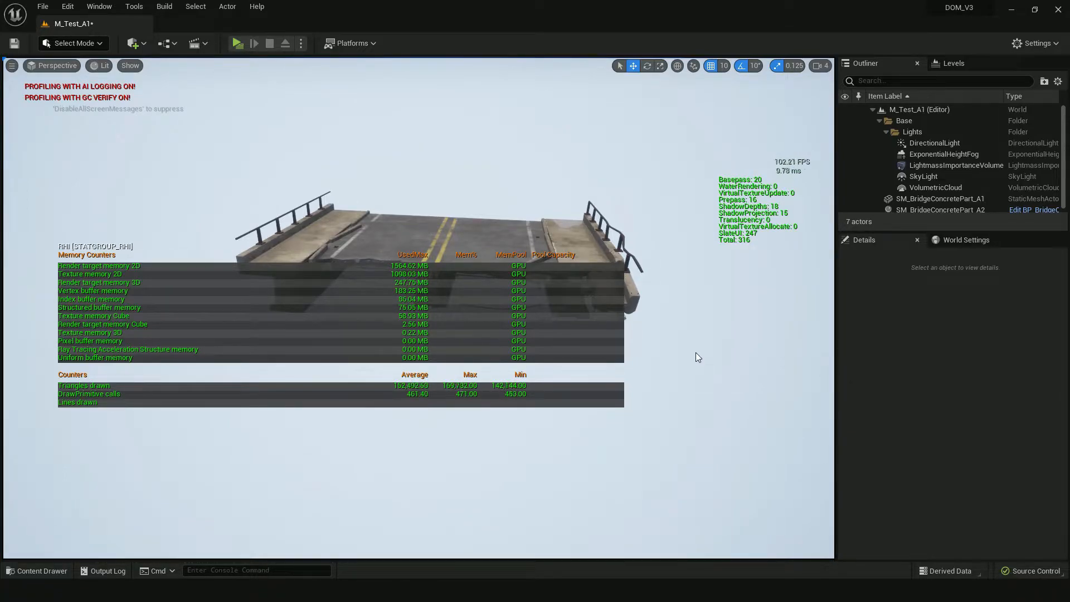
Select SM_BridgeConcretePart_A2, review its mesh components in the Merge Actors tool, and minimise that window
right_drag(668, 361, 613, 360)
click(607, 376)
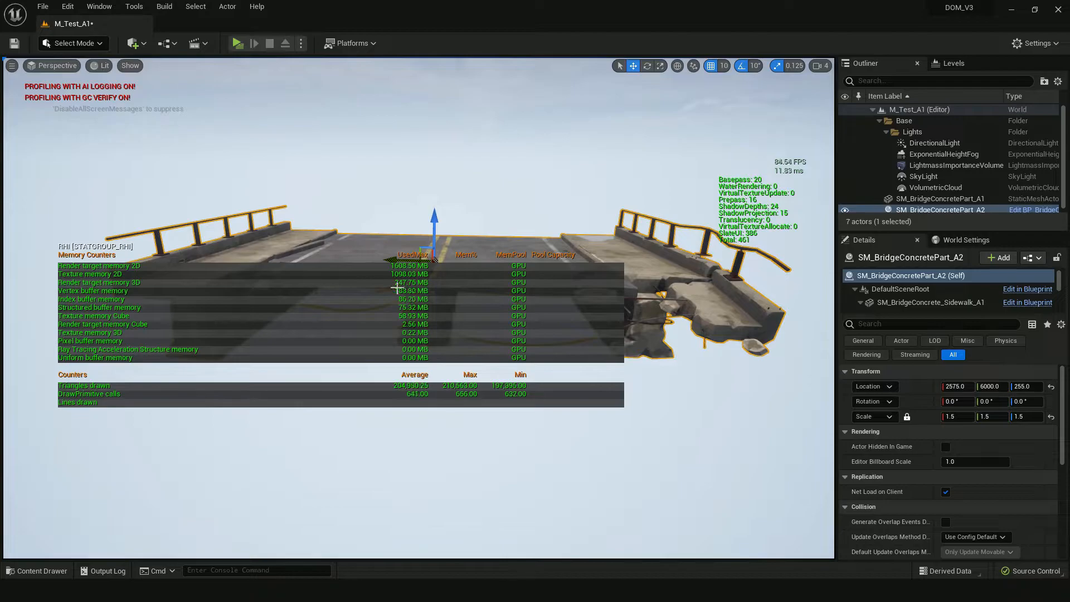
click(140, 8)
click(178, 136)
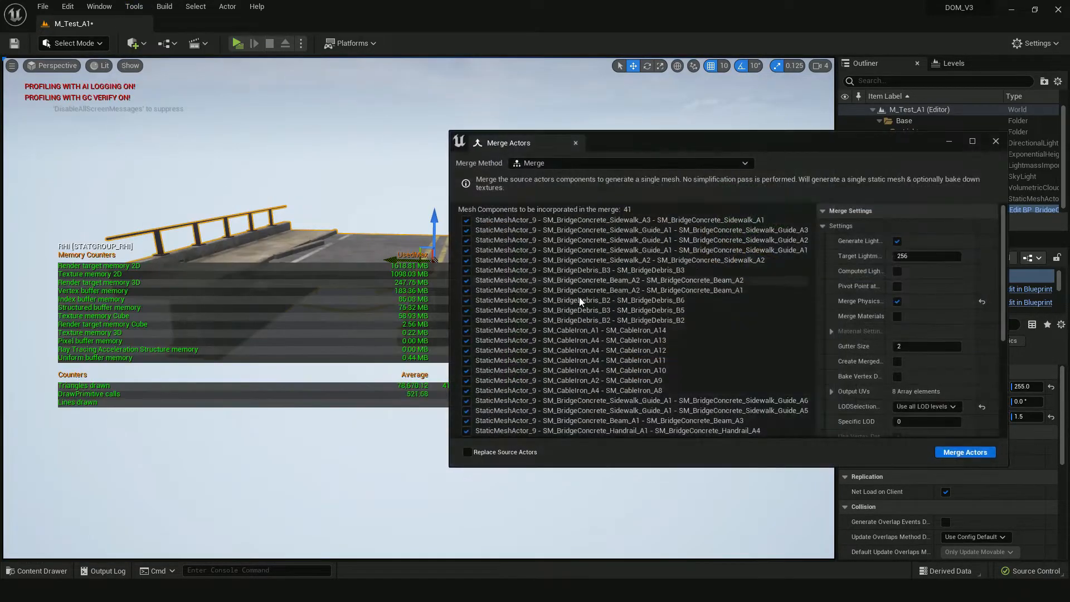
drag(691, 152, 526, 116)
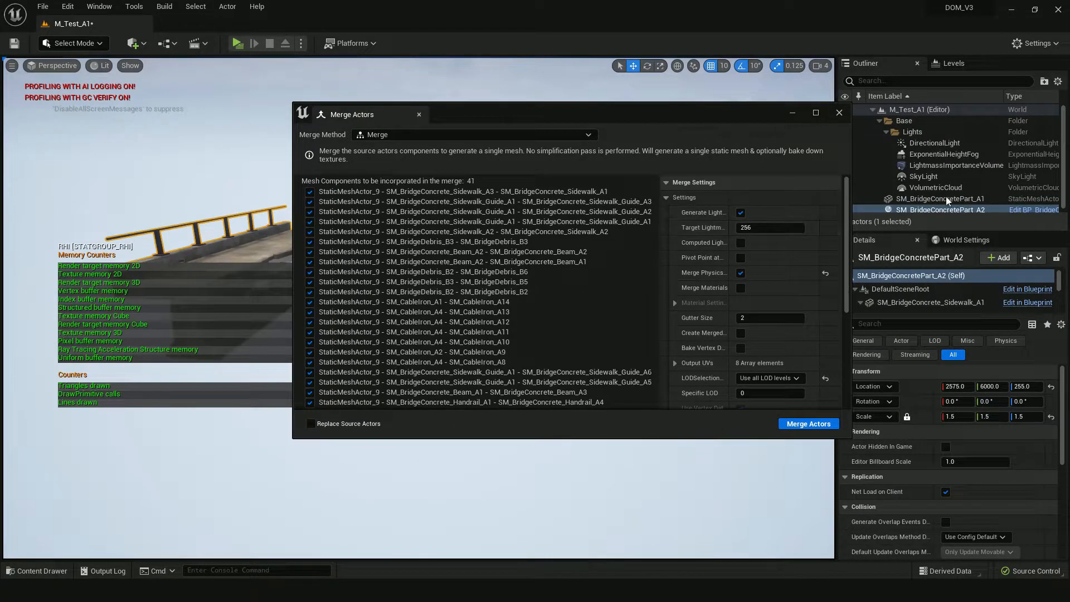
click(790, 113)
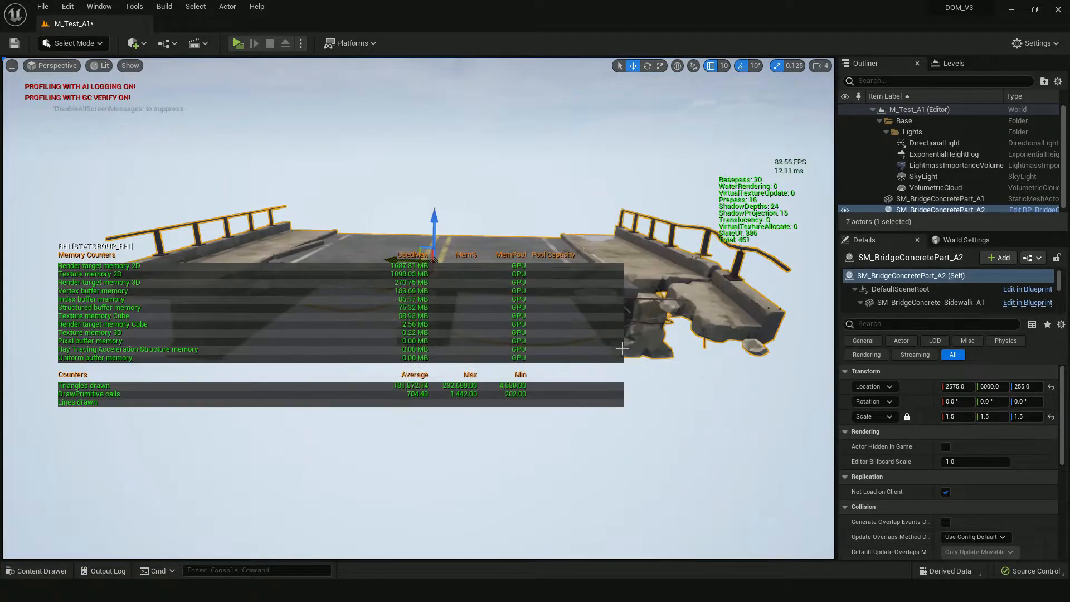
Examine the bridge in game view from several sides and distances, both selected and deselected, watching the draw call and triangle statistics
mouse_move(562, 277)
right_down()
mouse_move(502, 276)
mouse_move(605, 277)
mouse_move(577, 277)
right_up()
key(Escape)
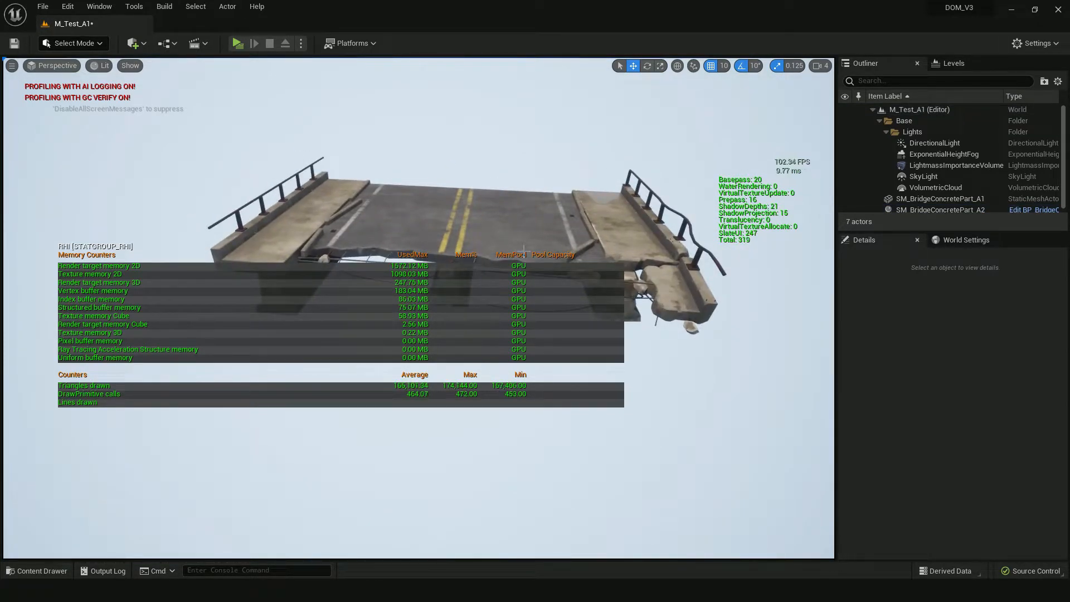
click(514, 241)
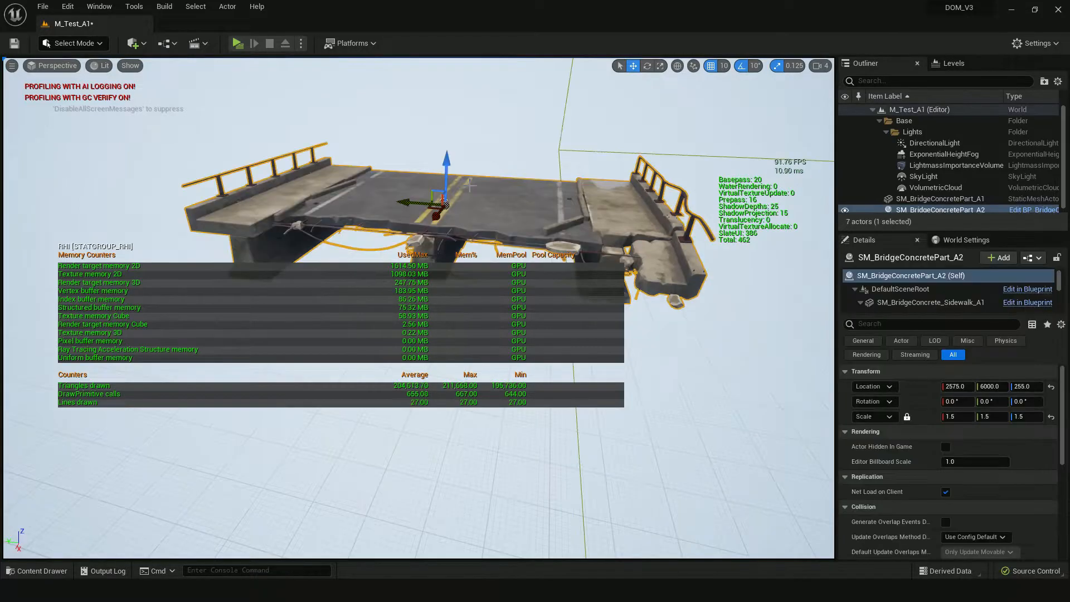
key(Escape)
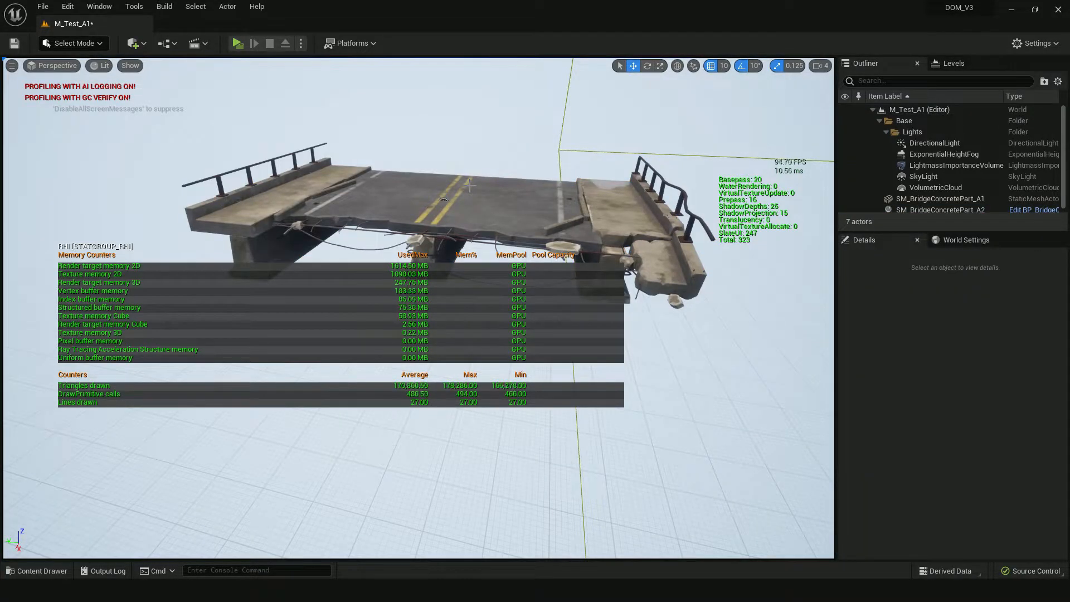
key(g)
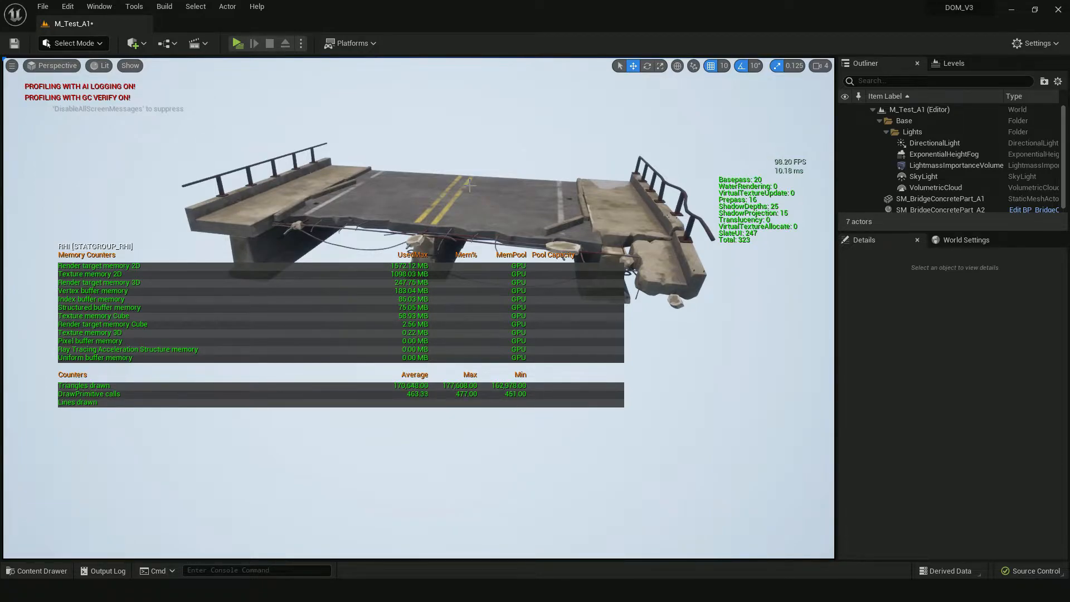
right_drag(509, 177, 507, 227)
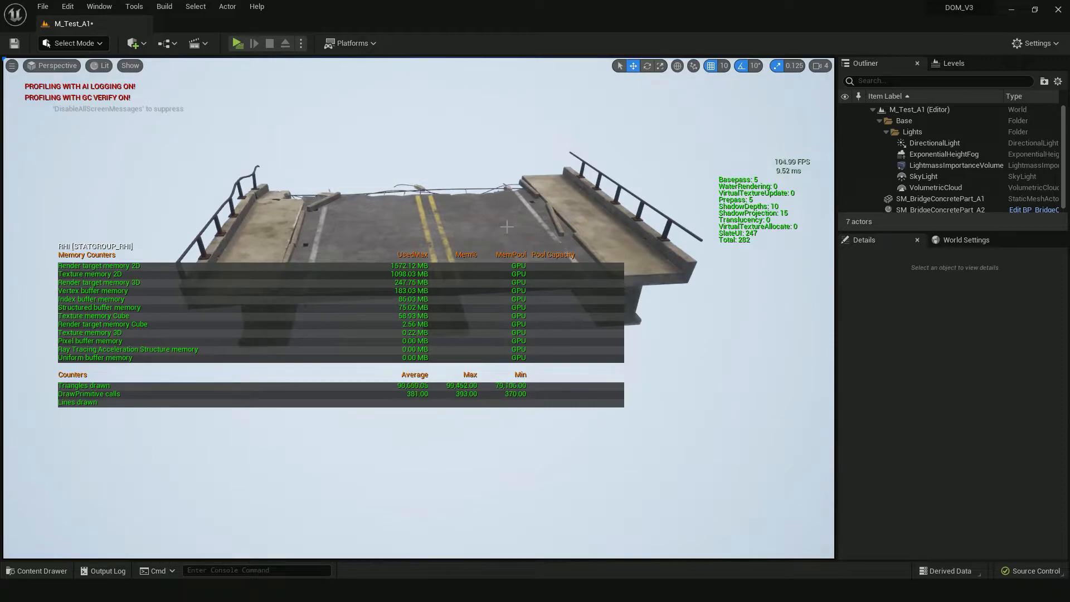
right_drag(505, 222, 486, 214)
key(w)
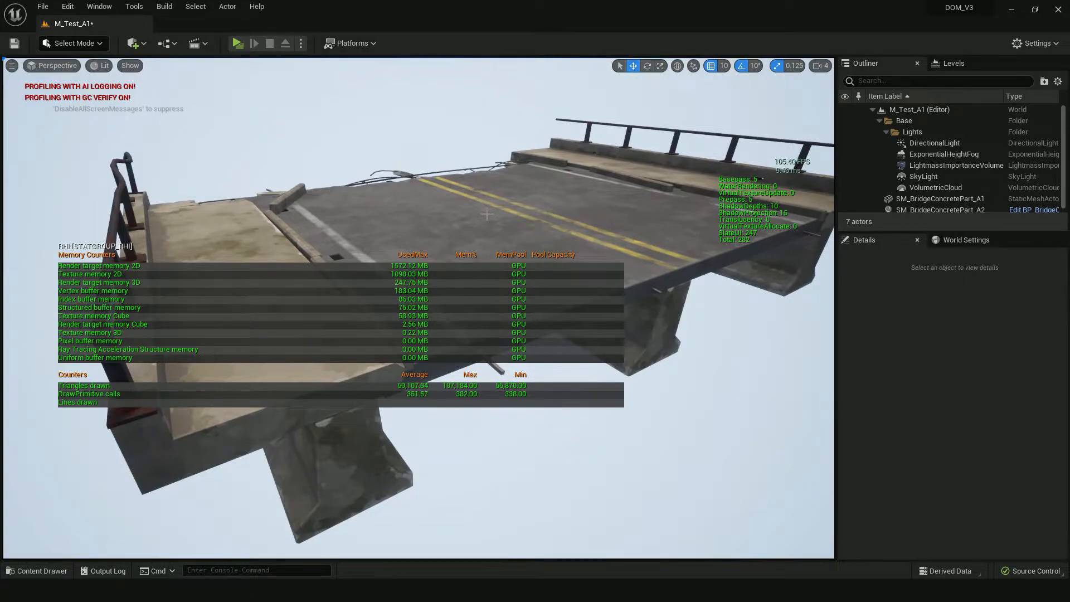
key(s)
right_drag(487, 215, 487, 215)
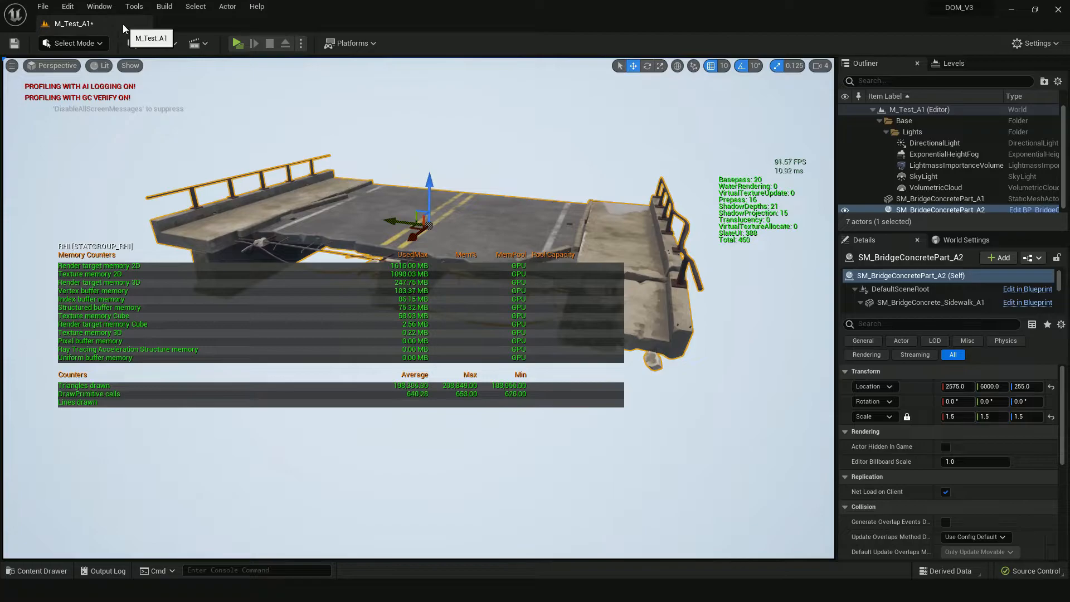
Open Merge Actors for the selected bridge and check the save dialog for the merged mesh without saving anything
click(124, 7)
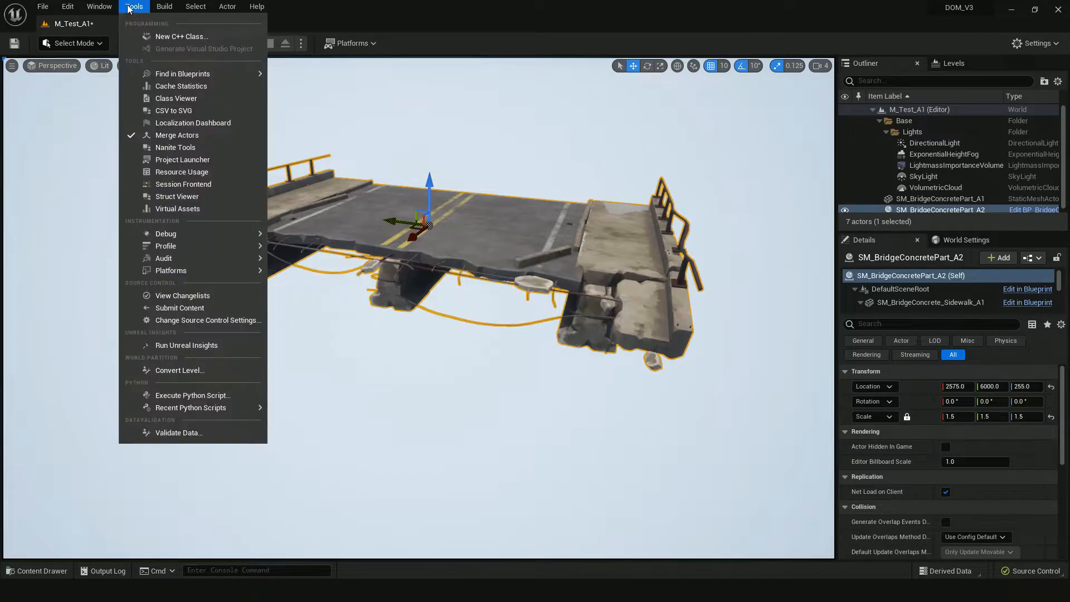
click(172, 139)
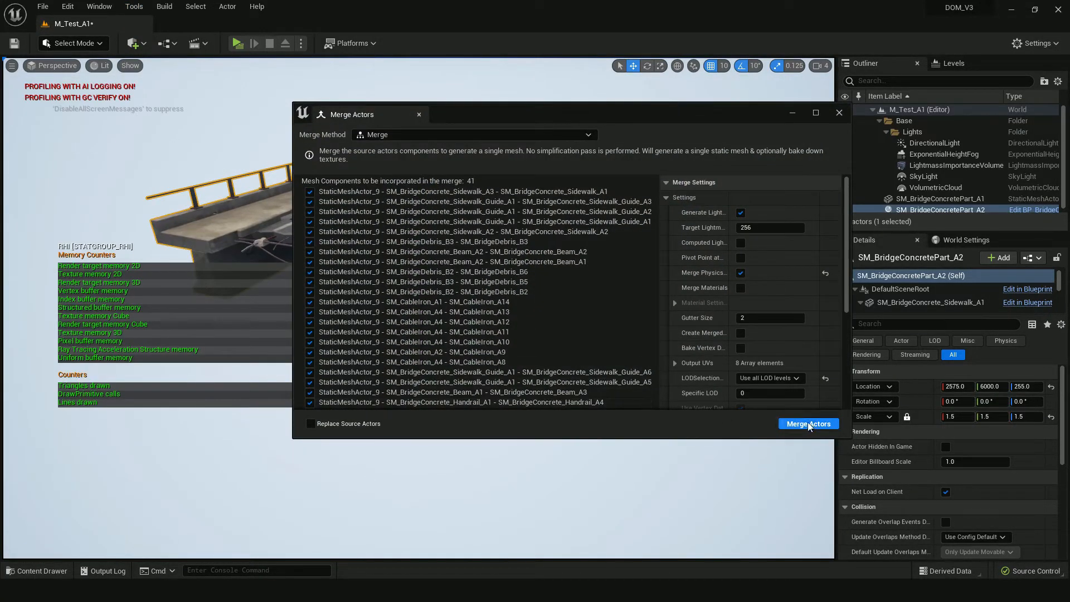
click(801, 424)
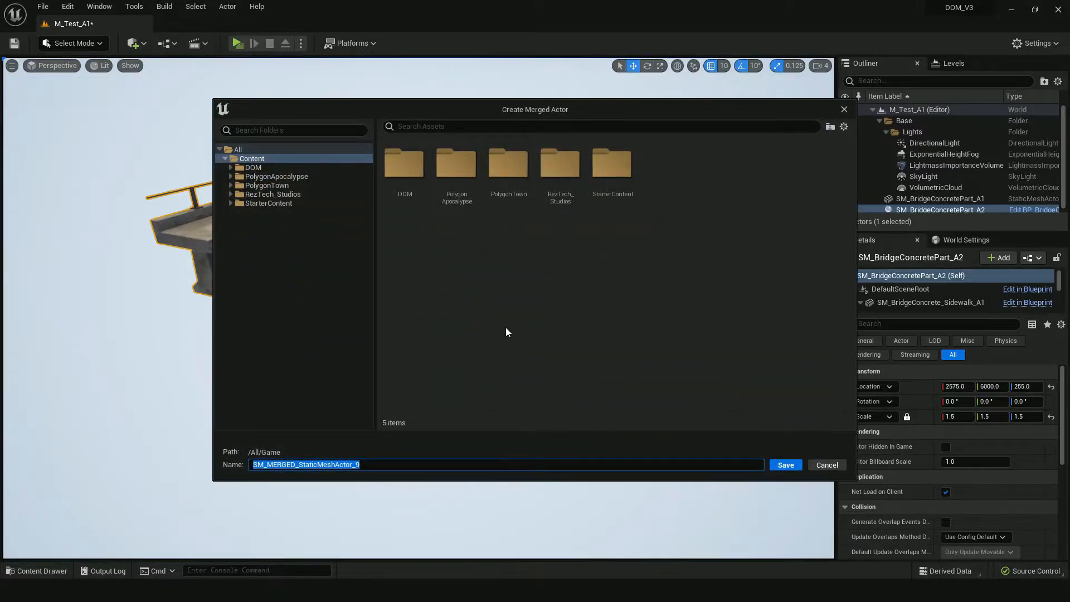
click(830, 465)
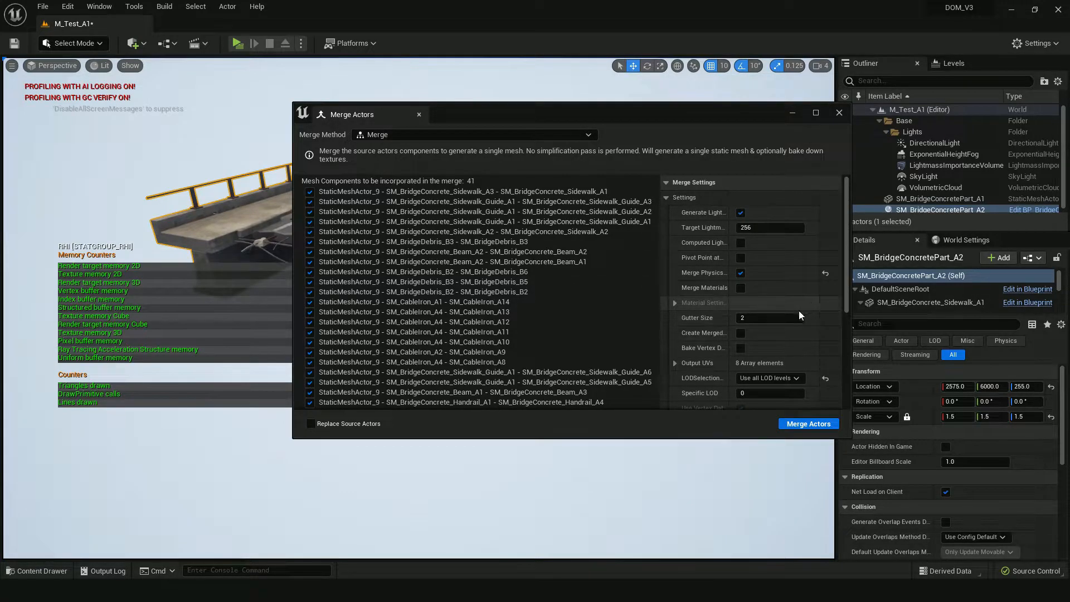
Move the Merge Actors window clear of the bridge, reset SM_BridgeConcretePart_A2's location to 0, 0, 0, and focus the view on it
drag(622, 108, 734, 187)
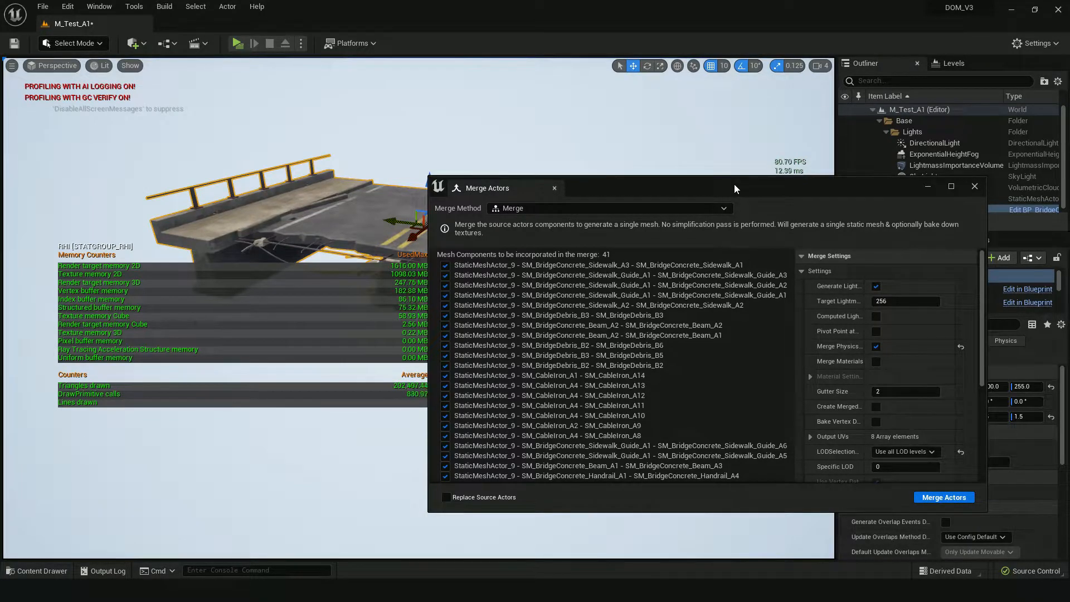
drag(655, 195, 368, 350)
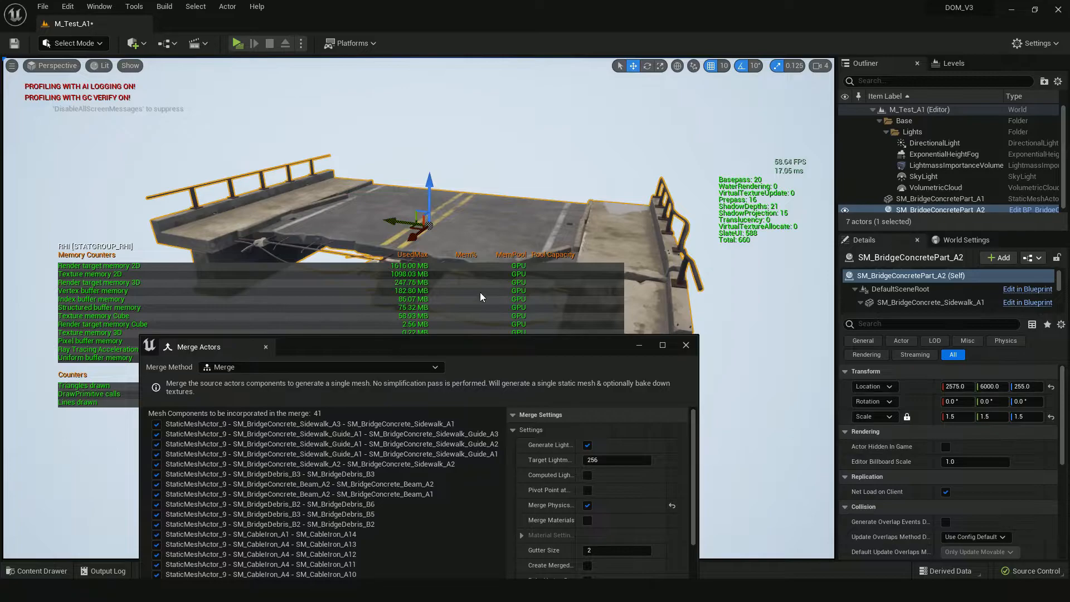
click(1051, 387)
key(f)
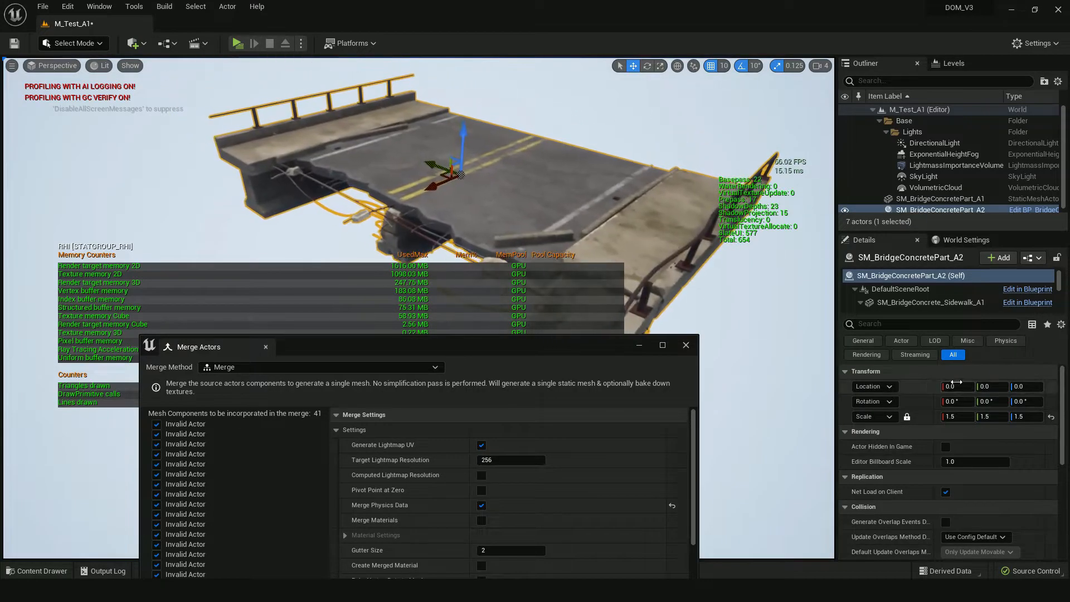
alt+drag(511, 178, 563, 155)
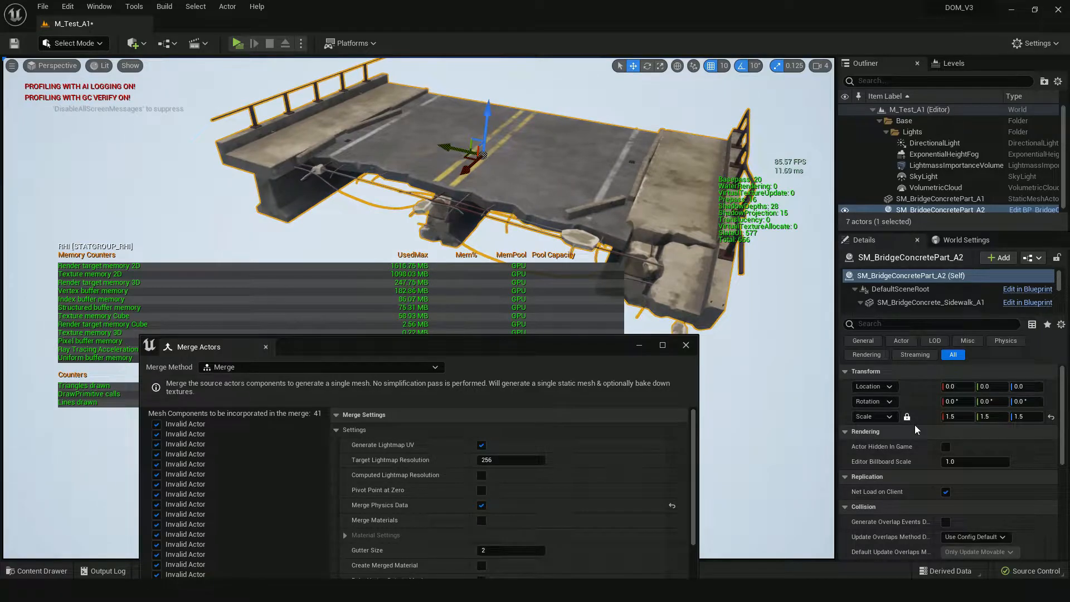
alt+drag(468, 197, 491, 195)
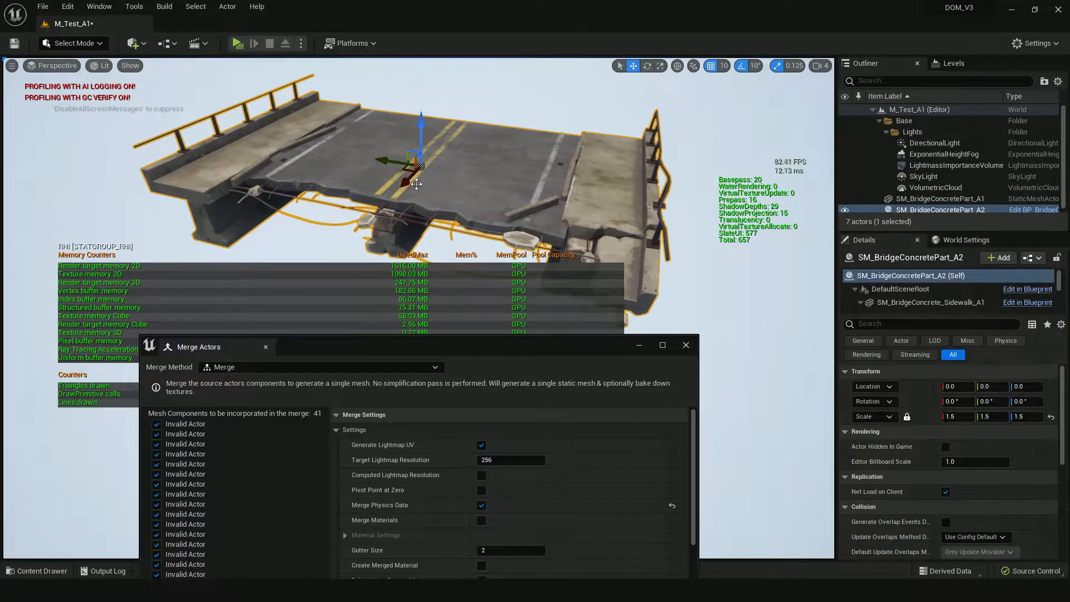
Reselect SM_BridgeConcretePart_A2 to refresh its component list in Merge Actors, and enable Pivot Point at Zero
click(926, 199)
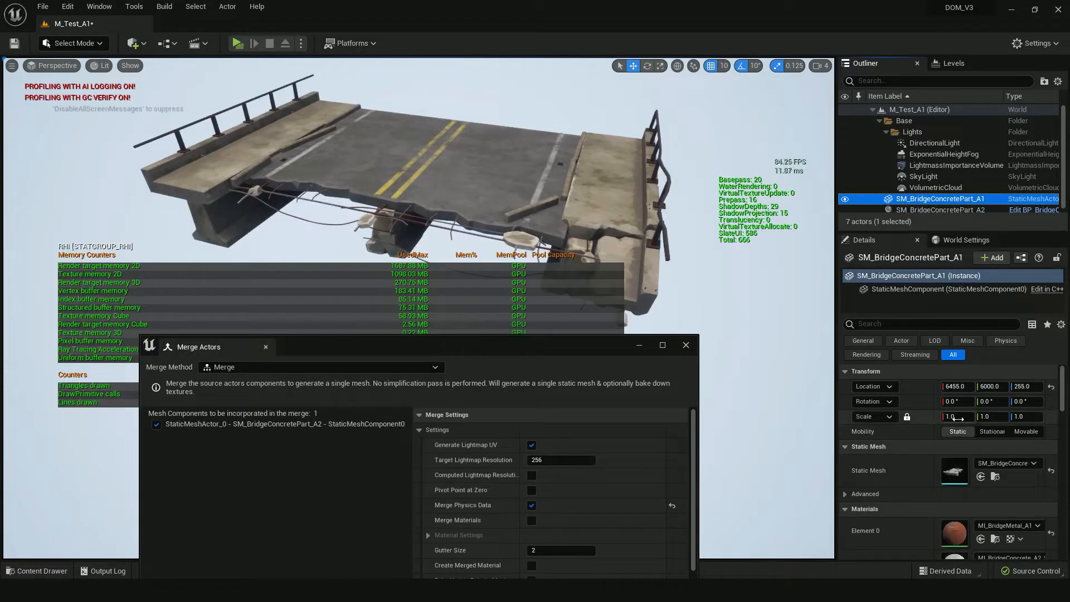
click(932, 209)
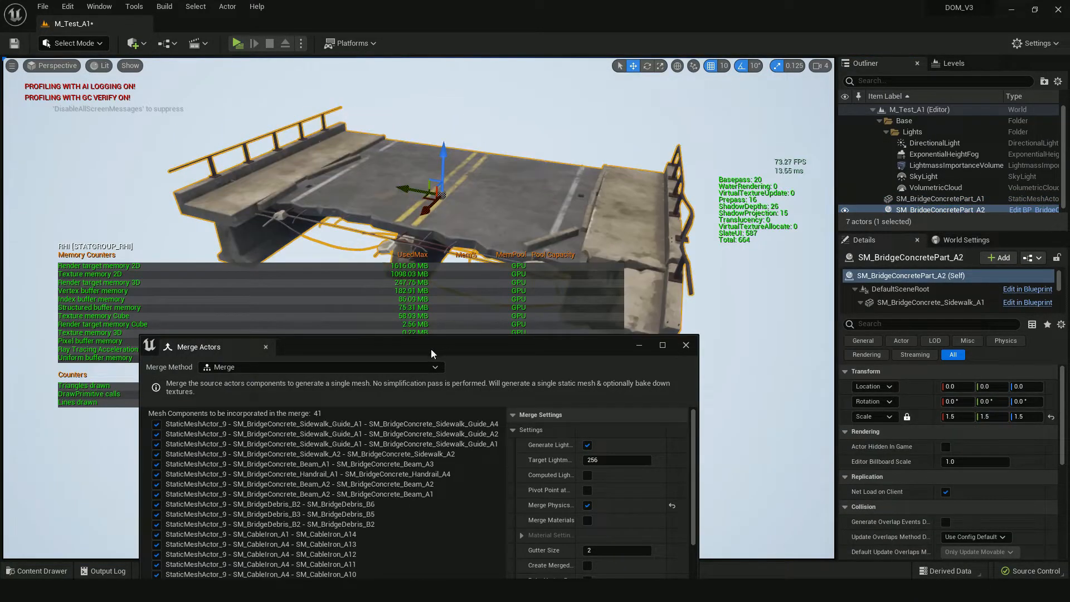
drag(470, 346, 495, 424)
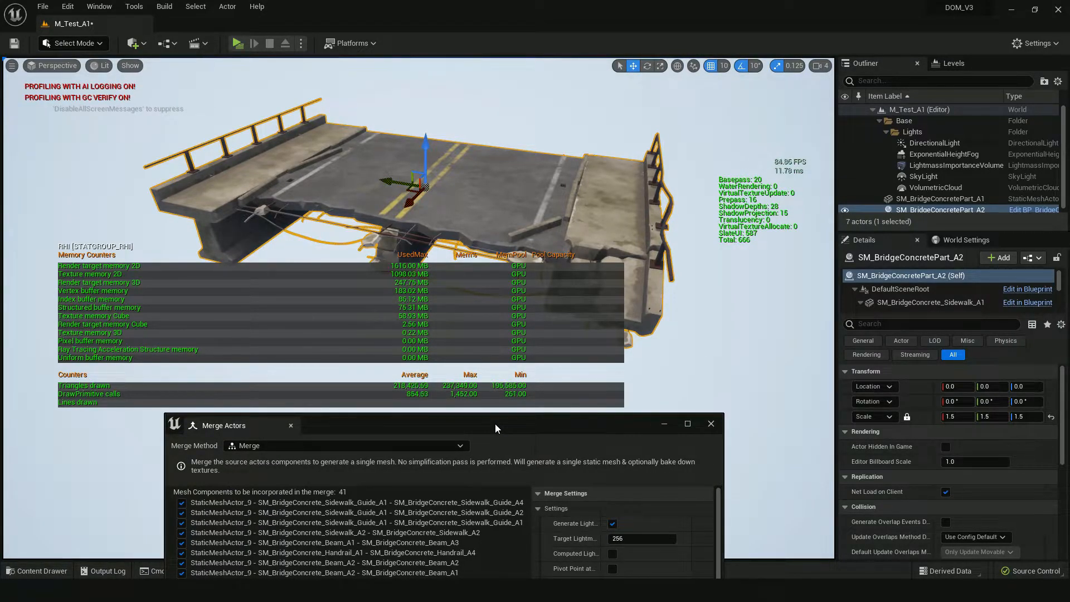
drag(489, 424, 579, 158)
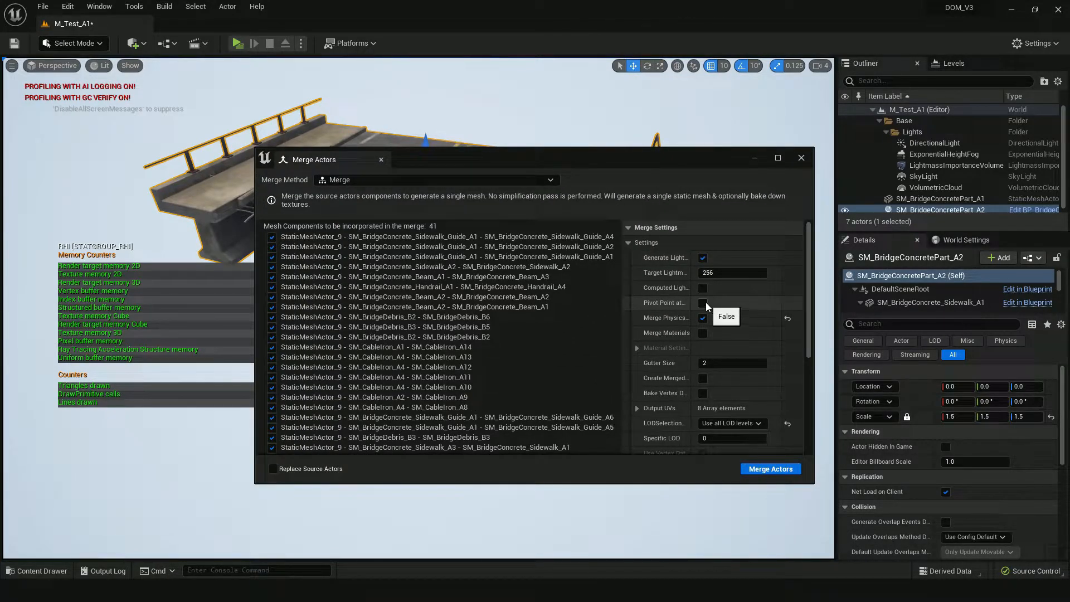
drag(693, 301, 733, 301)
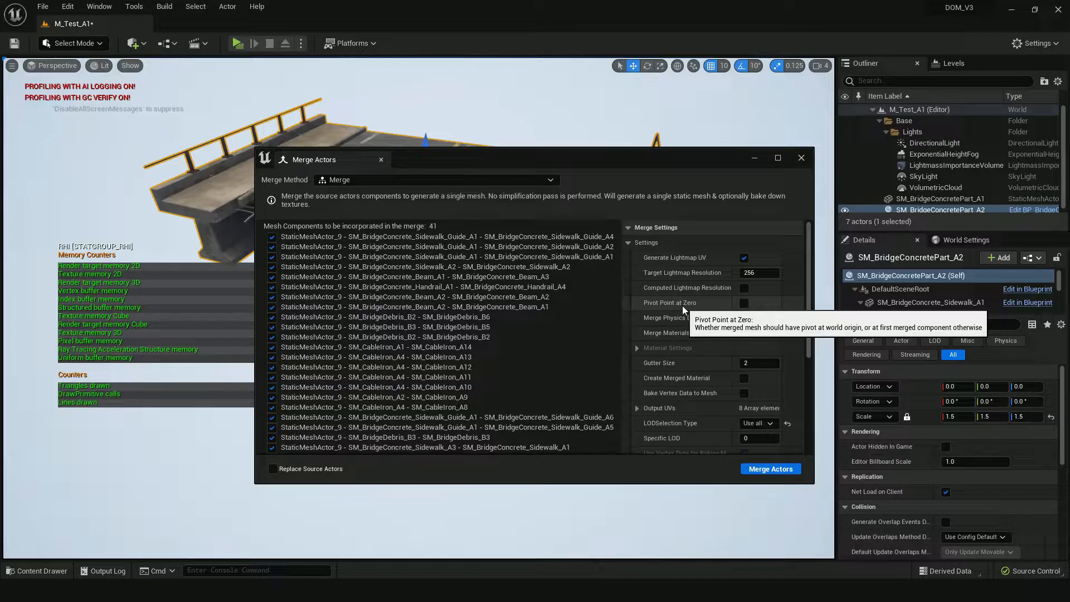
click(744, 303)
Bring up the Create Merged Actor dialog with the pivot setting enabled, cancel it, and minimise Merge Actors
click(771, 469)
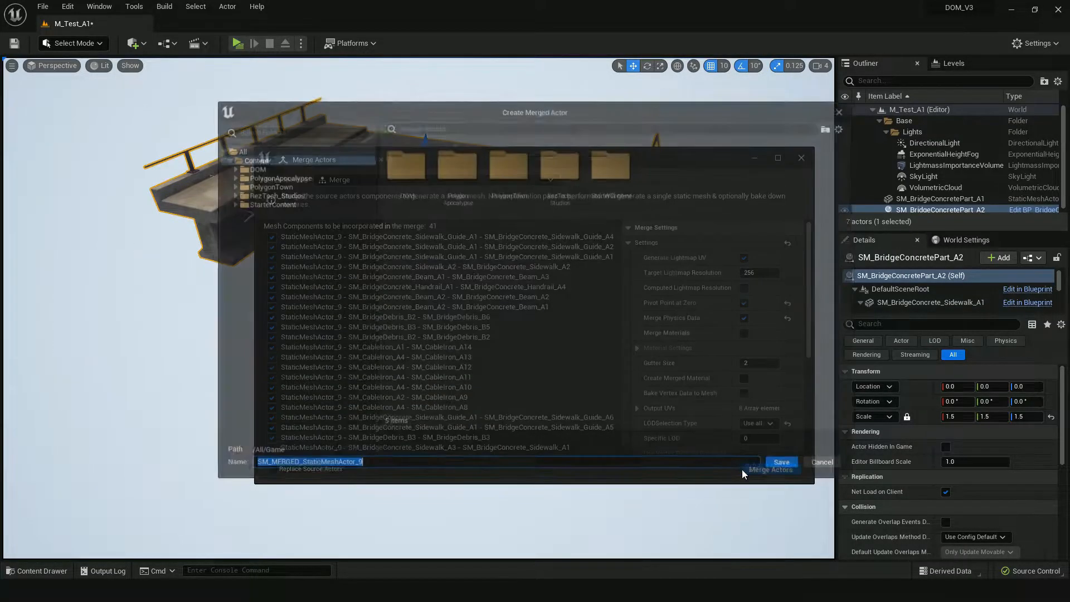
click(824, 464)
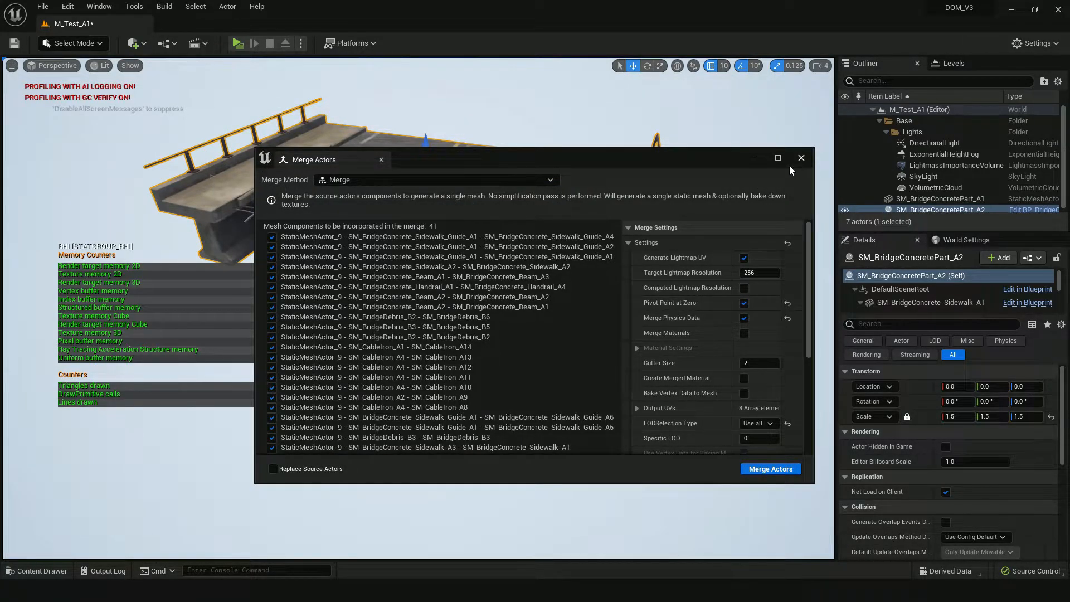
click(753, 158)
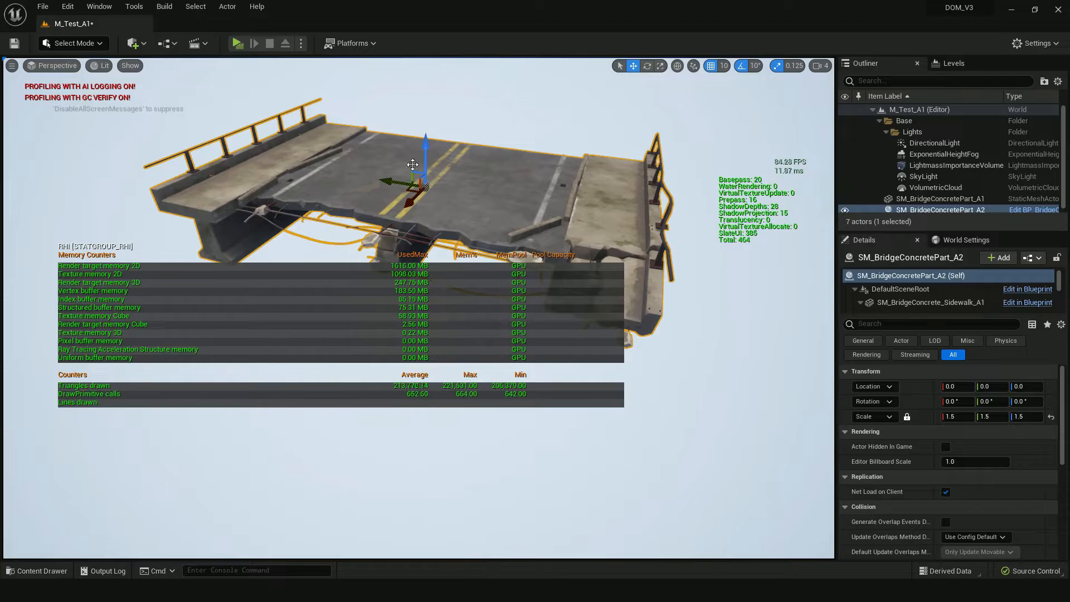
Locate the selected bridge's Blueprint asset in the Content Browser
right_drag(450, 197, 407, 165)
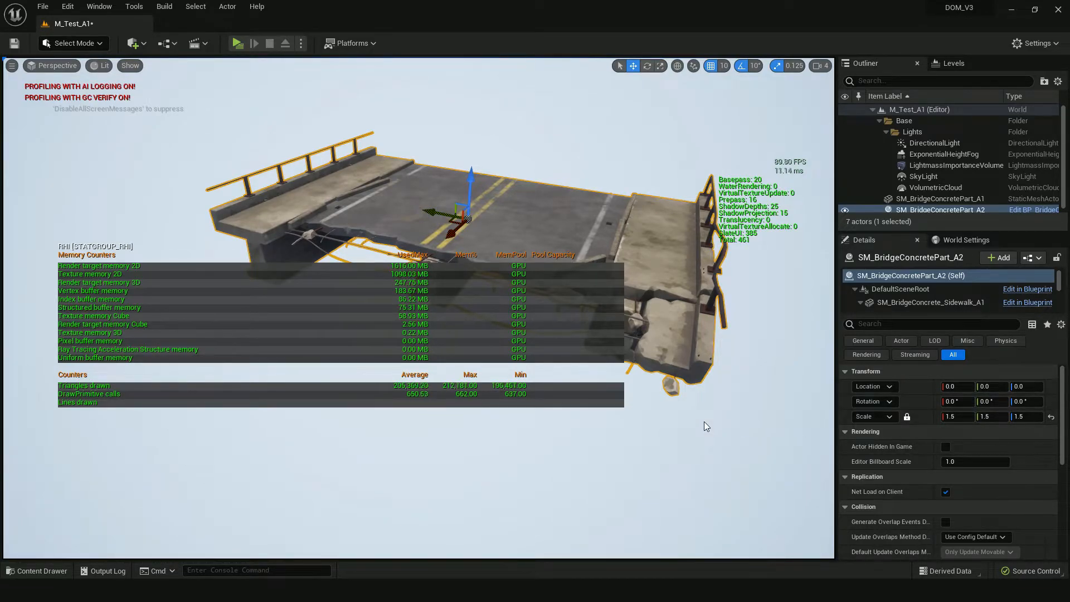
mouse_move(704, 427)
right_down()
mouse_move(697, 413)
mouse_move(709, 418)
right_up()
key(ctrl+b)
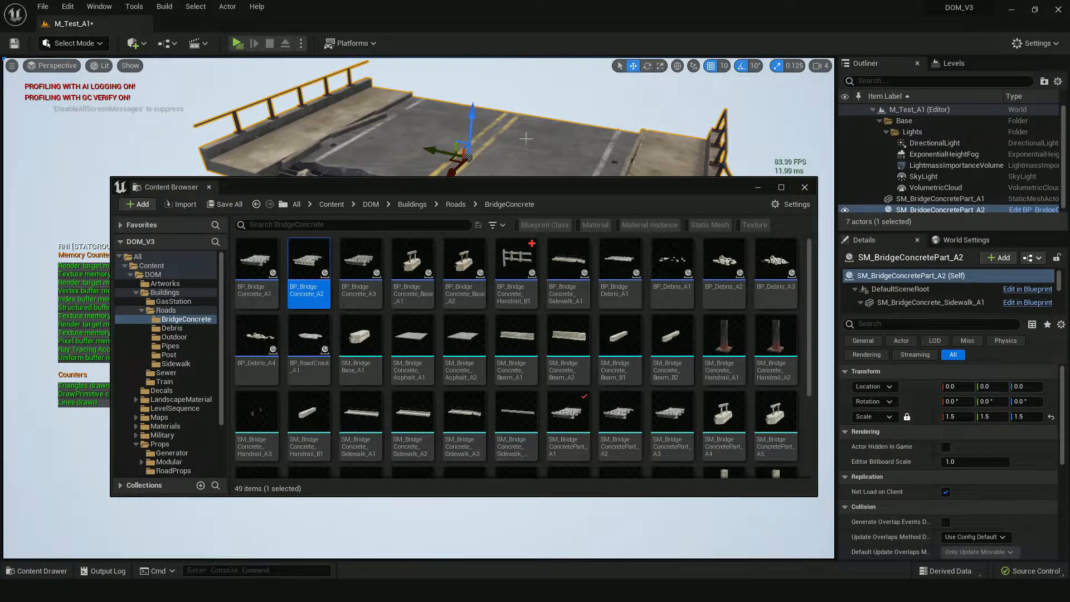
Replace the selected bridge Blueprint actor with the merged SM_BridgeConcretePart_A2 static mesh and reset its scale to 1.0
scroll(514, 342, down, 1)
scroll(514, 342, down, 1)
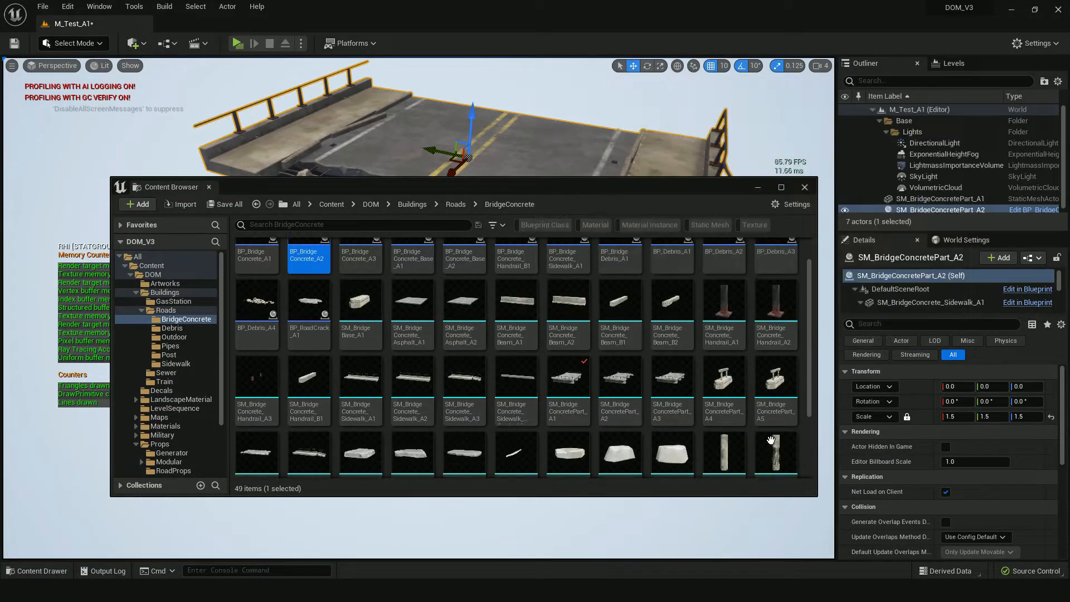
click(621, 390)
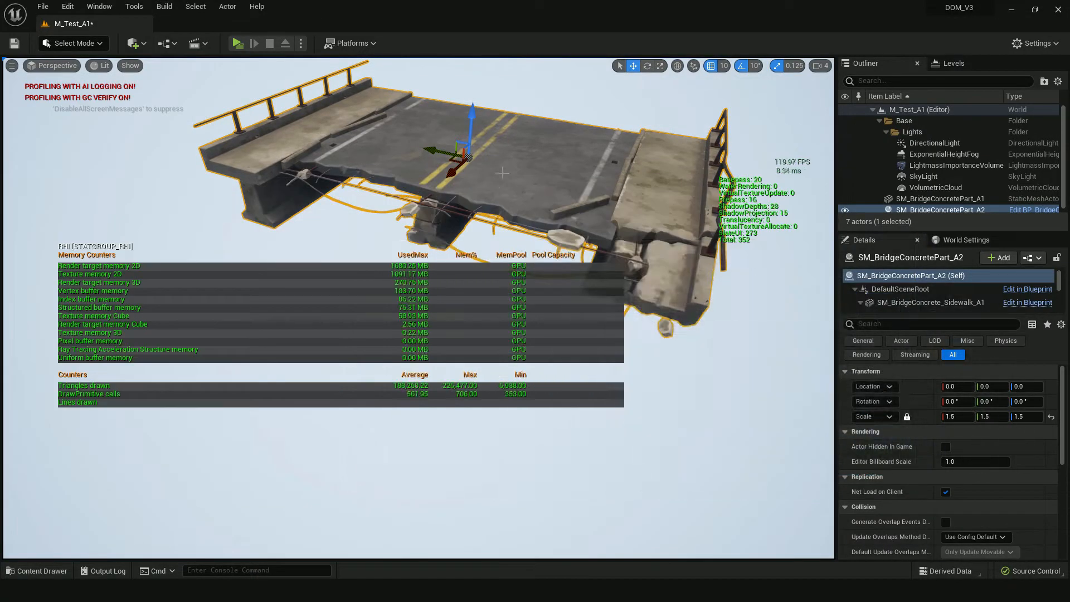
right_click(520, 136)
mouse_move(669, 208)
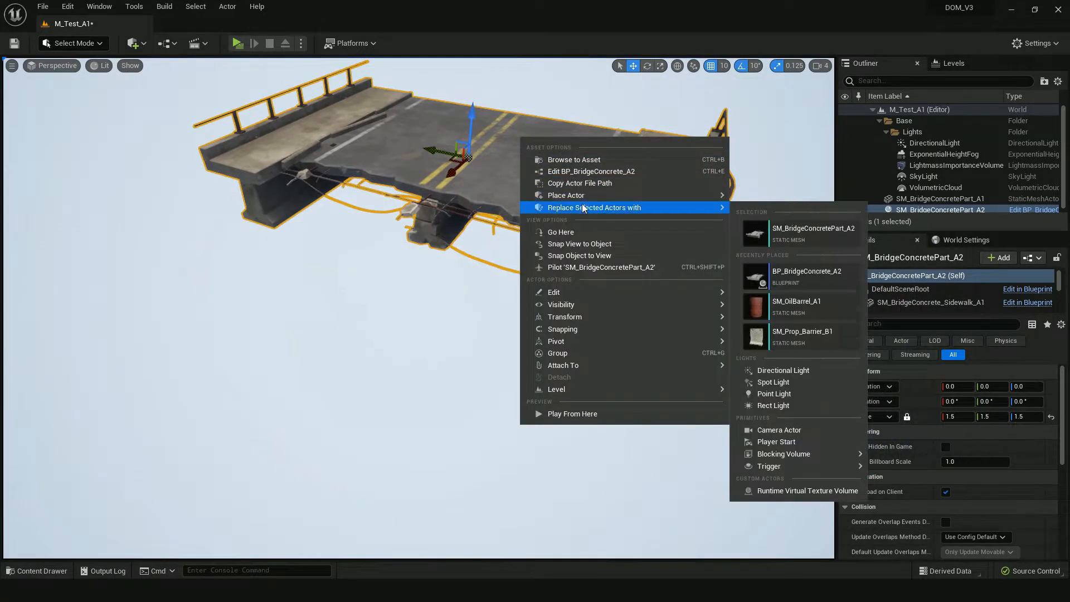
click(802, 229)
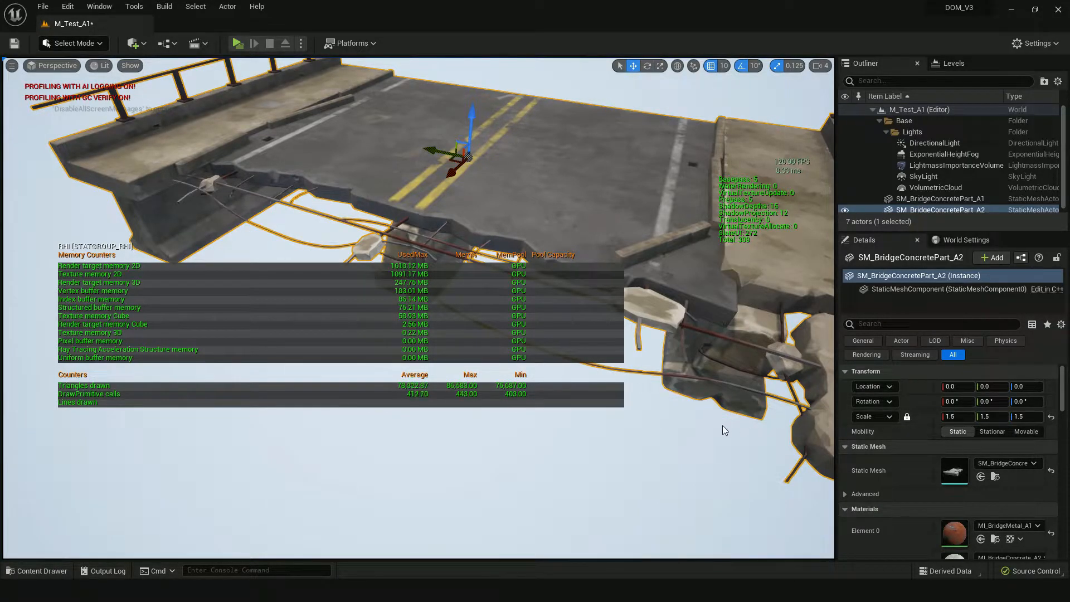
click(1050, 418)
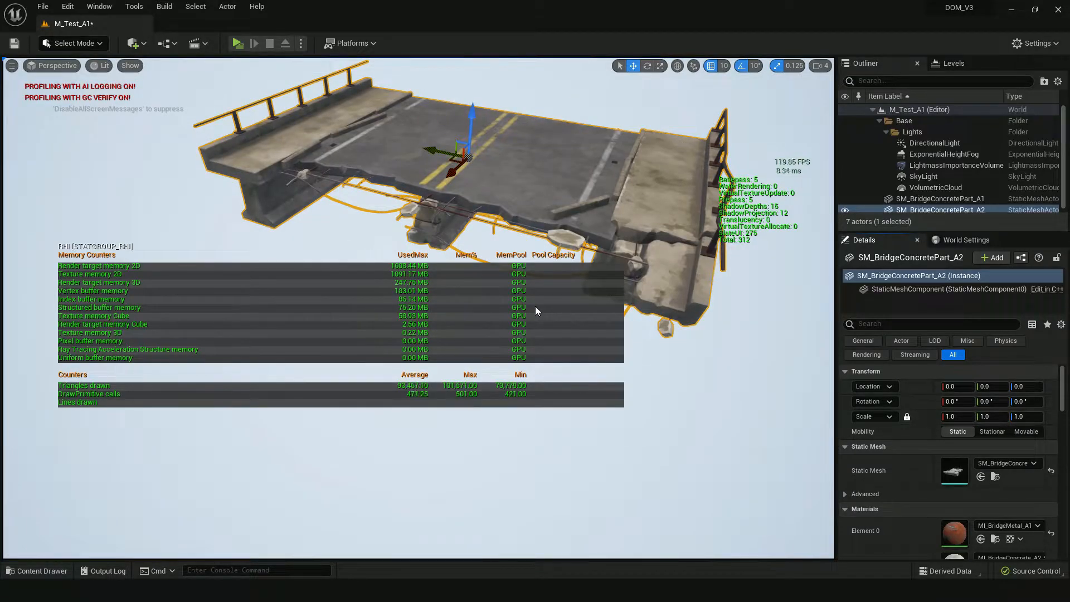
Review the merged bridge's material elements and compare the viewport render statistics with the bridge selected and deselected
scroll(535, 271, down, 1)
scroll(925, 447, down, 2)
scroll(925, 446, down, 2)
right_drag(626, 345, 646, 312)
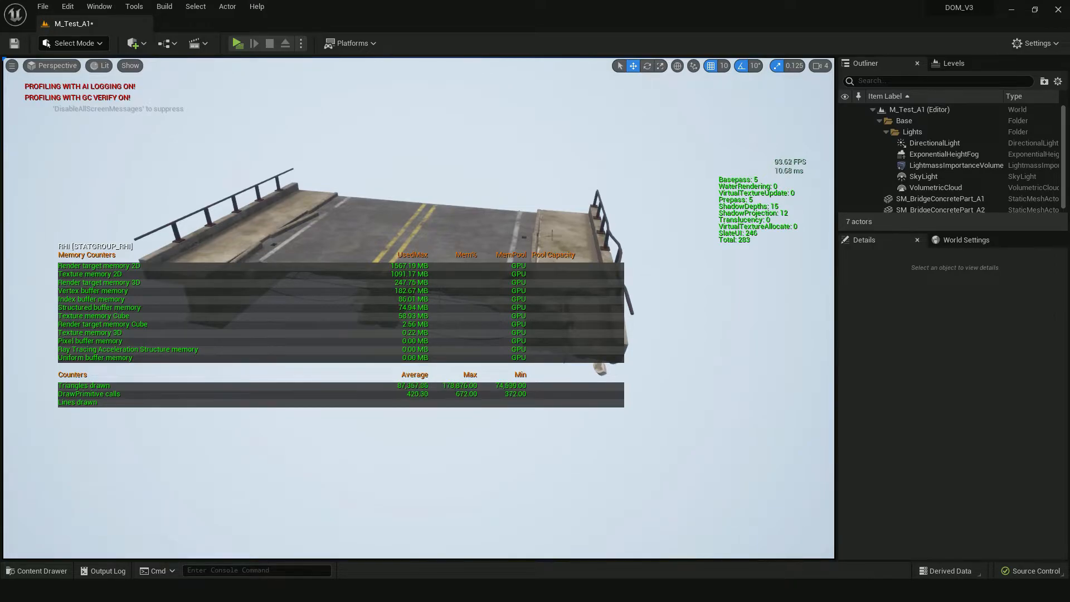
click(600, 368)
scroll(922, 433, down, 2)
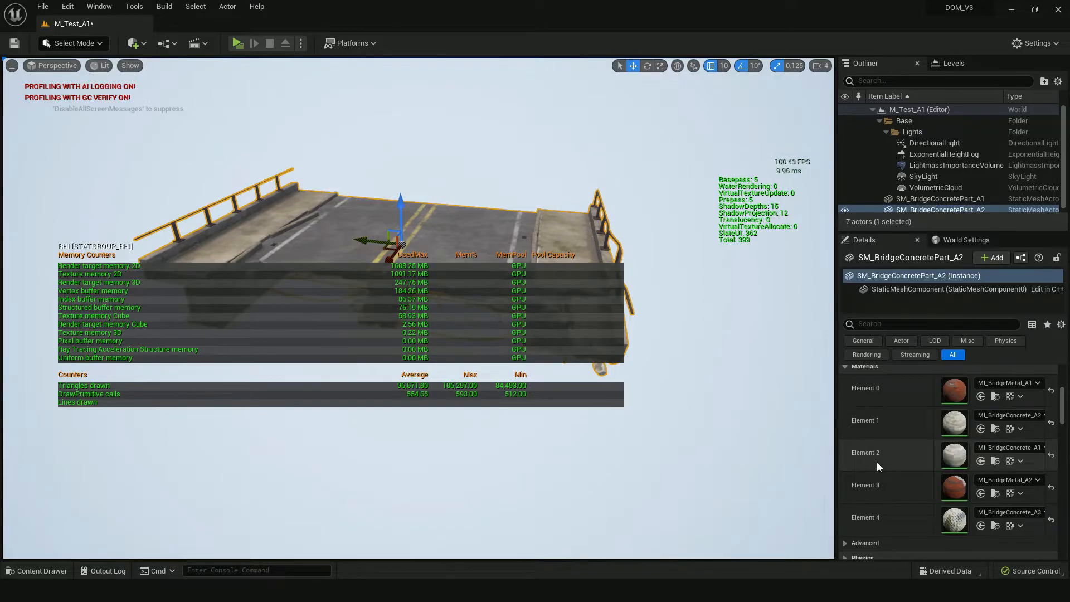
key(Escape)
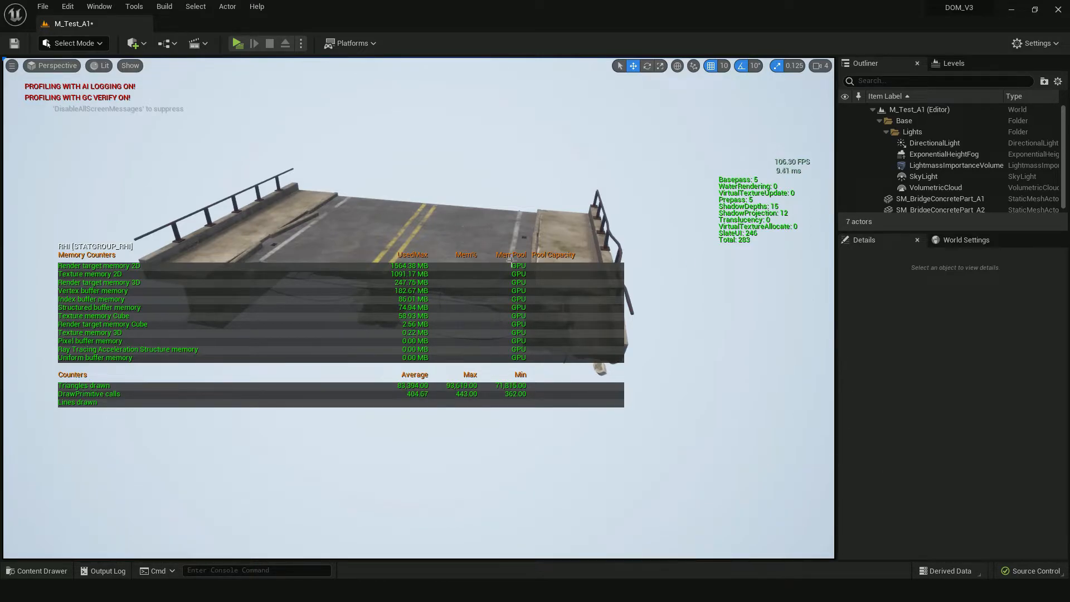
click(359, 224)
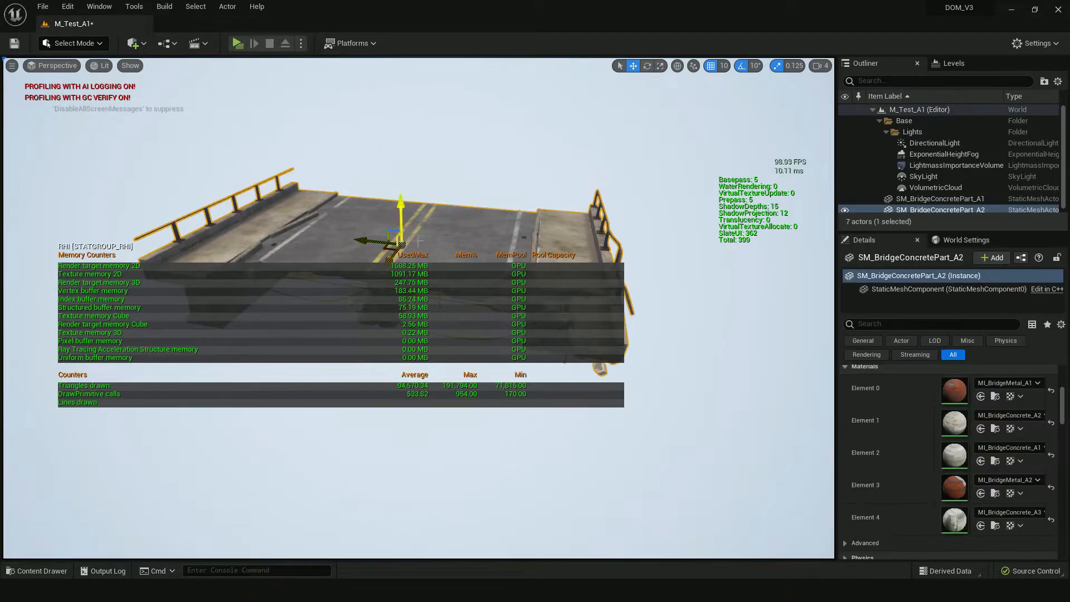
key(Escape)
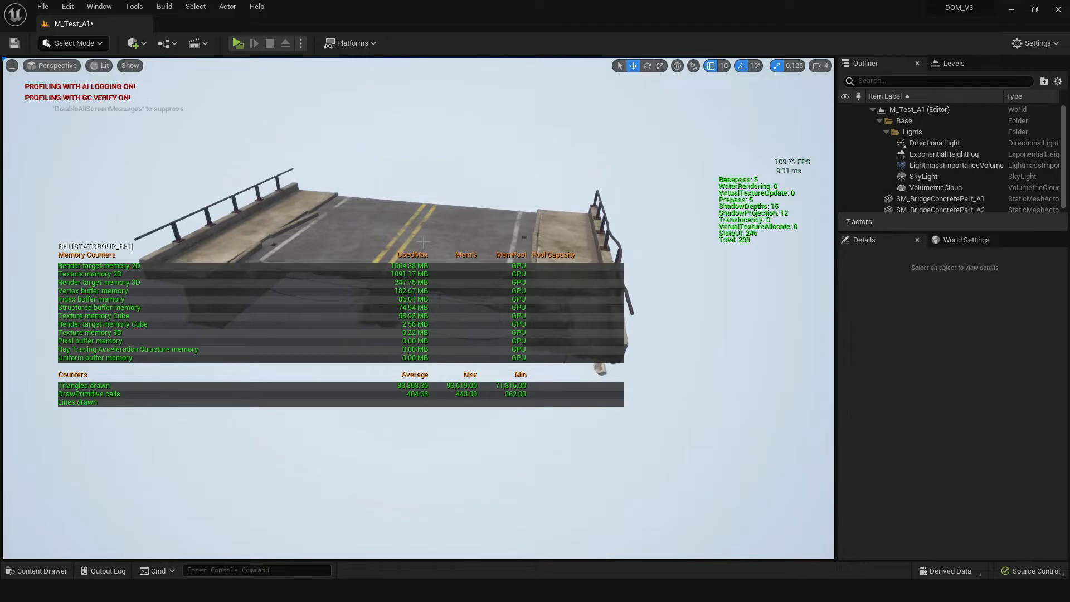
Open the SM_BridgeConcretePart_A2 static mesh for editing, collapse LOD 0's Build Settings, and review its LOD material sections
click(372, 219)
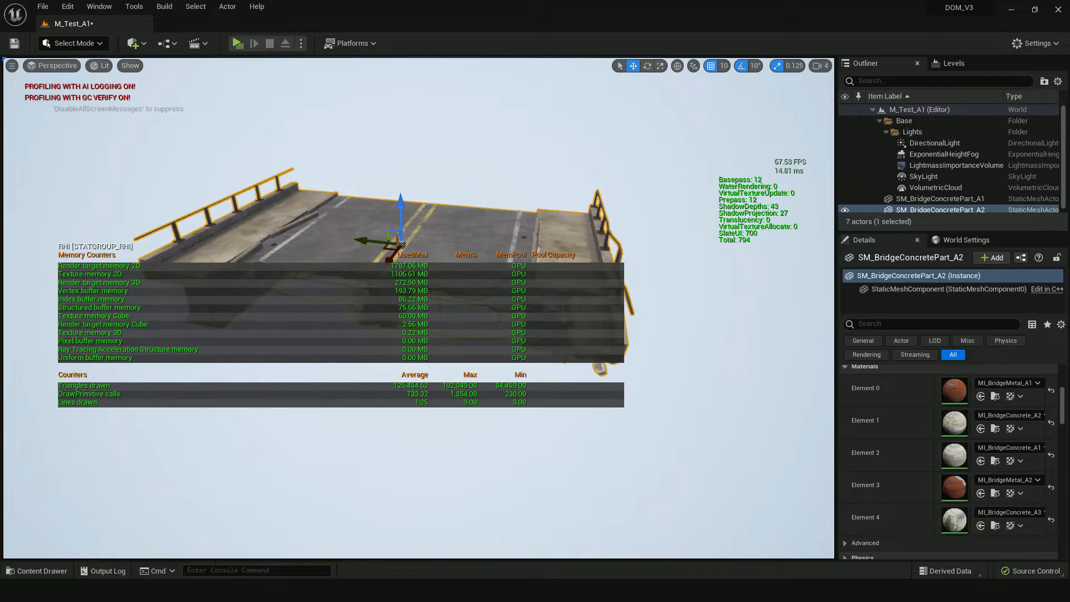
key(ctrl+e)
scroll(881, 274, down, 3)
scroll(881, 274, down, 6)
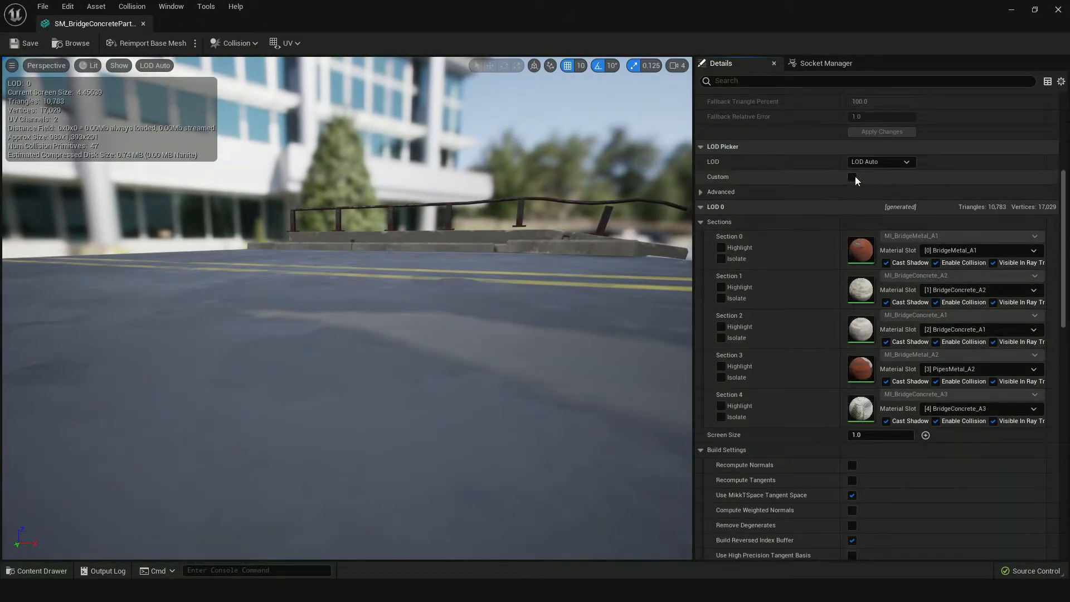
scroll(774, 339, down, 5)
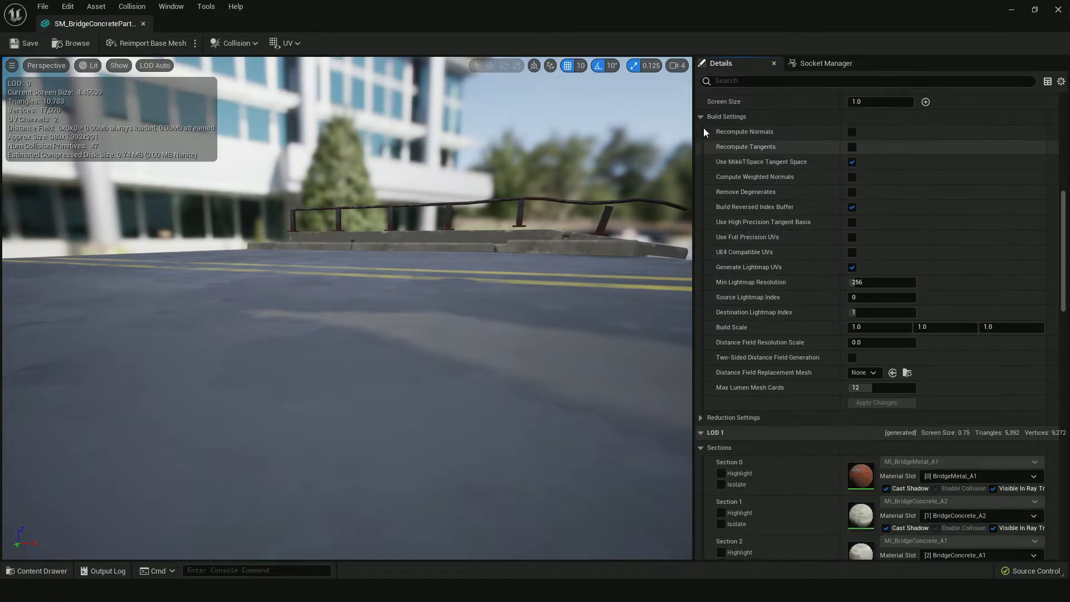
scroll(704, 134, down, 1)
click(700, 100)
scroll(775, 273, down, 5)
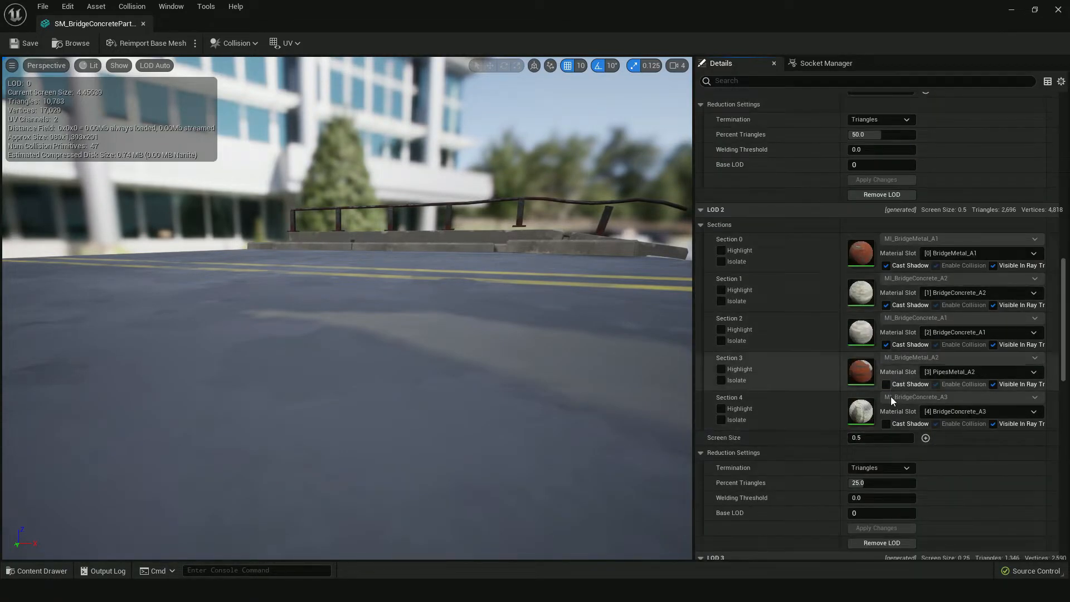
Examine LOD 3's Cast Shadow options, screen size and reduction settings, and close the mesh editor
scroll(807, 405, down, 7)
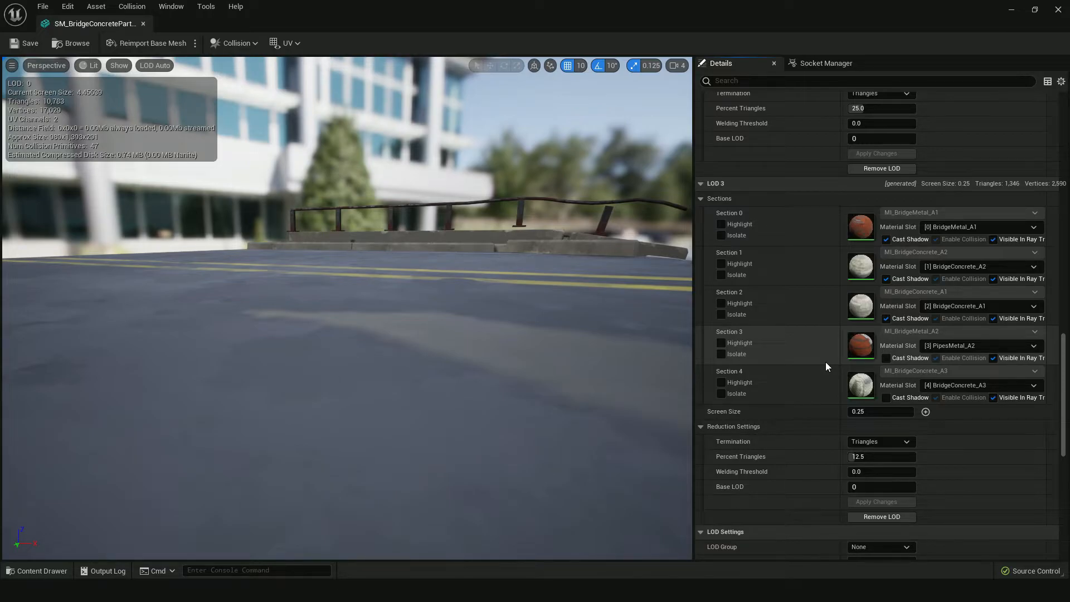
scroll(819, 354, down, 2)
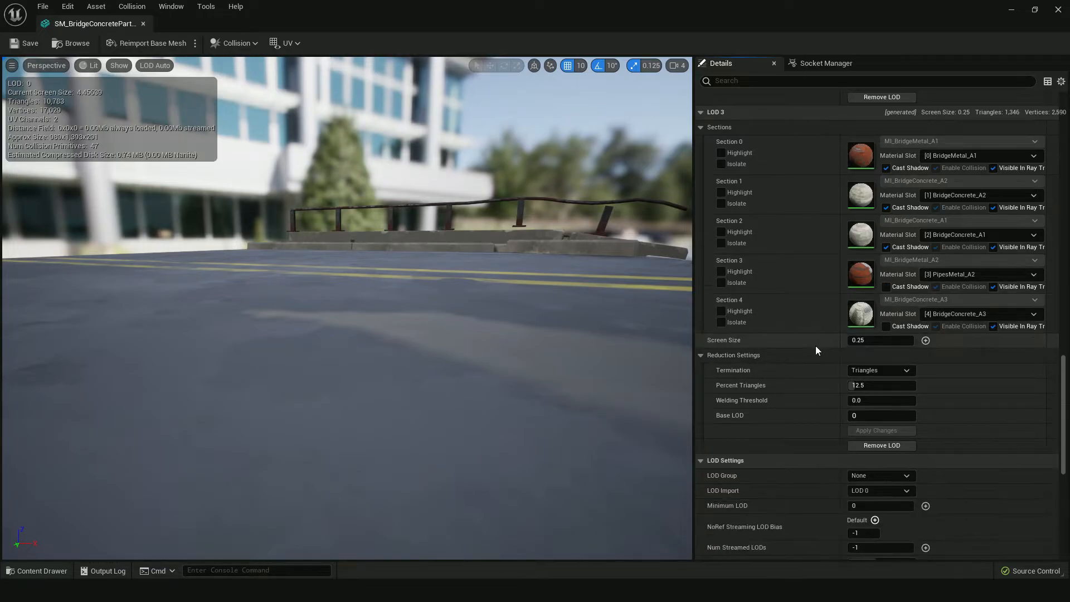
scroll(786, 335, up, 1)
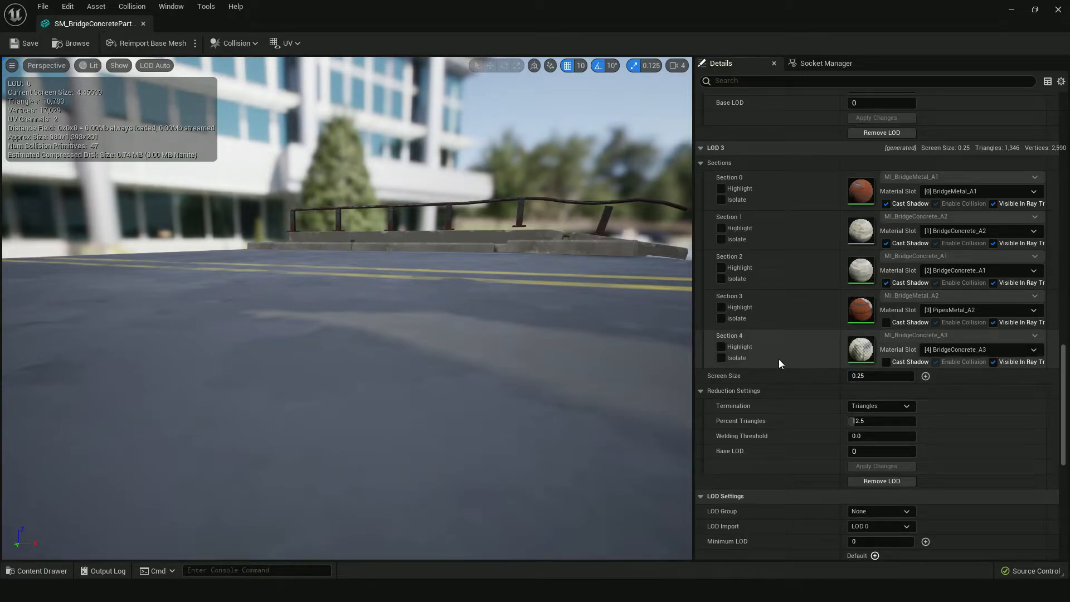
scroll(779, 363, down, 1)
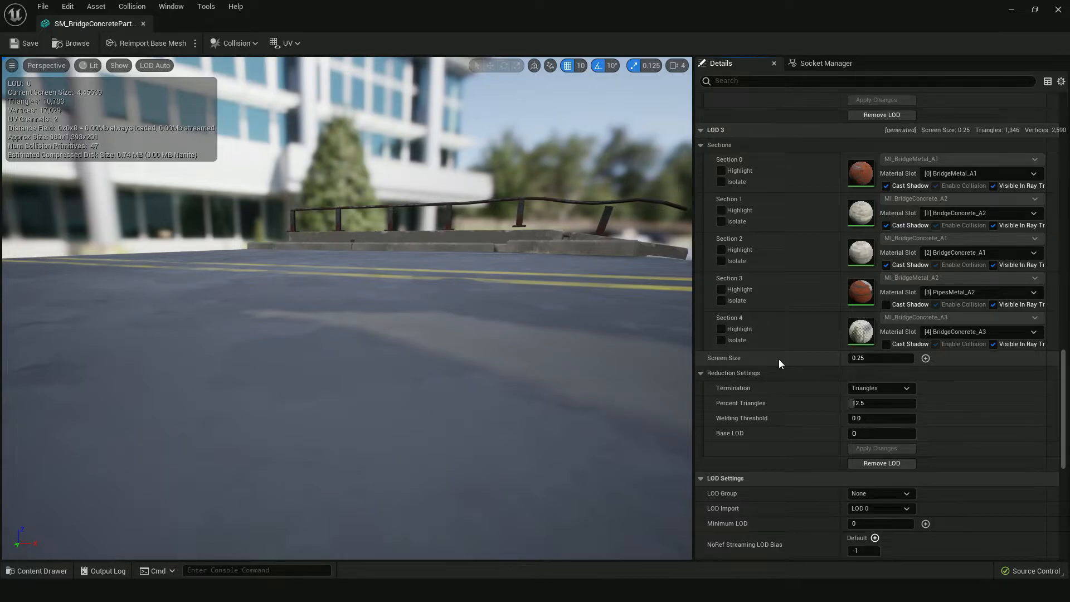
scroll(779, 363, up, 2)
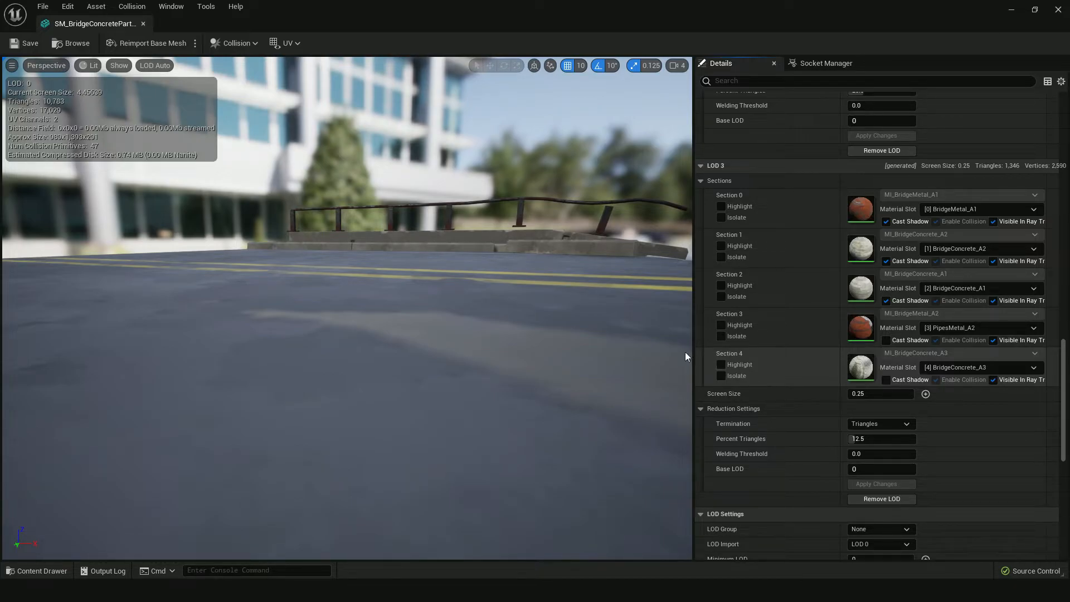
click(144, 23)
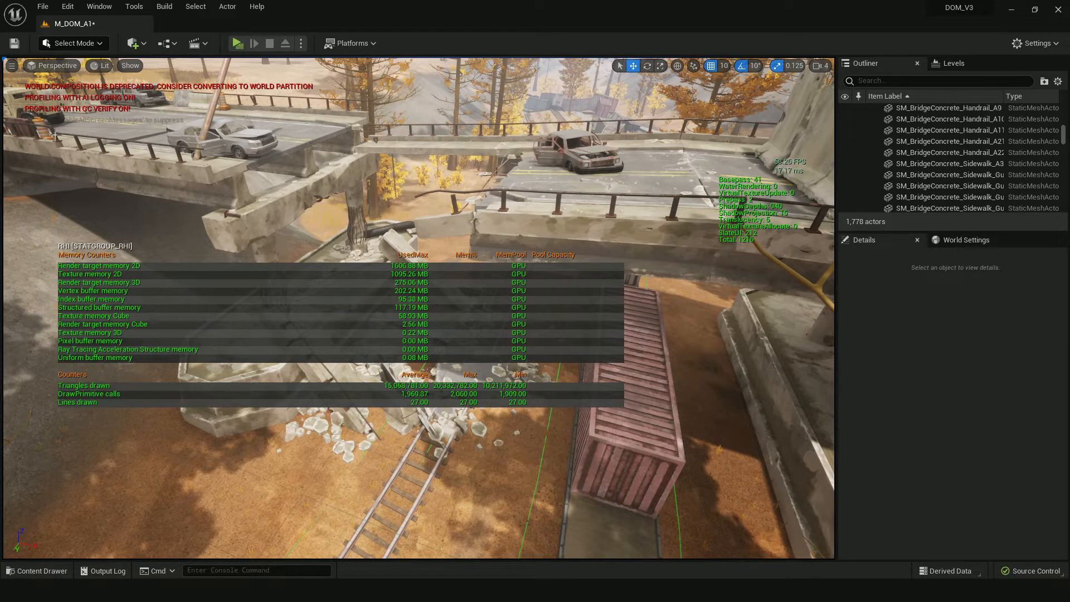
Turn off Show Stats in the M_DOM_A1 level viewport
click(11, 65)
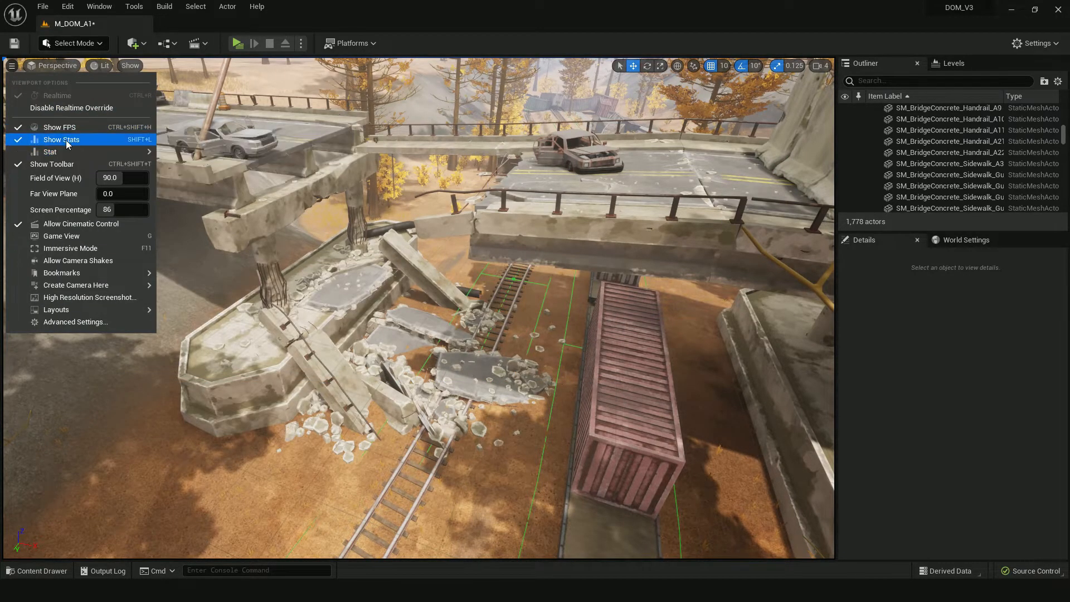
click(60, 139)
Examine the collapsed concrete bridge and its debris from above, from rail-track level, and from the embankment side
right_drag(418, 308, 418, 269)
key(q)
right_drag(404, 310, 410, 350)
key(e)
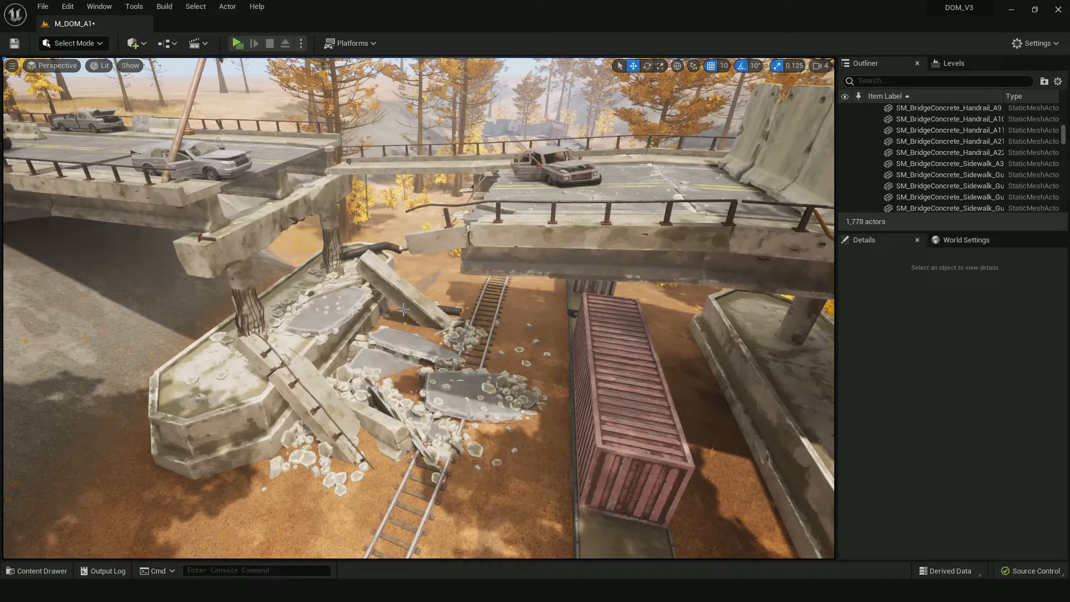
right_drag(409, 296, 411, 297)
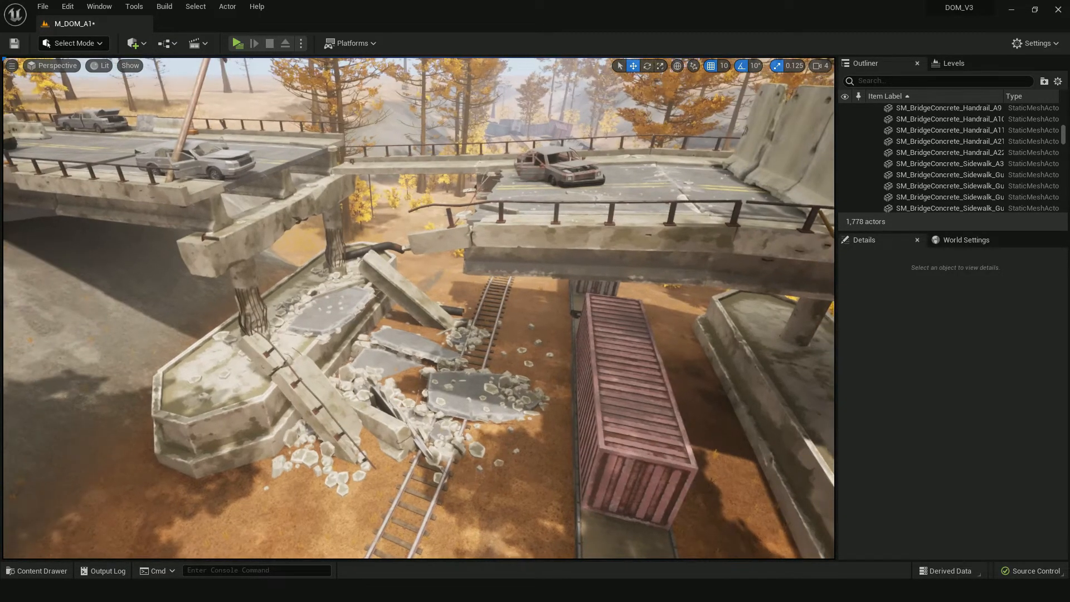
mouse_move(461, 368)
right_down()
mouse_move(477, 278)
mouse_move(464, 277)
mouse_move(504, 242)
mouse_move(469, 371)
right_up()
key(q)
key(q)
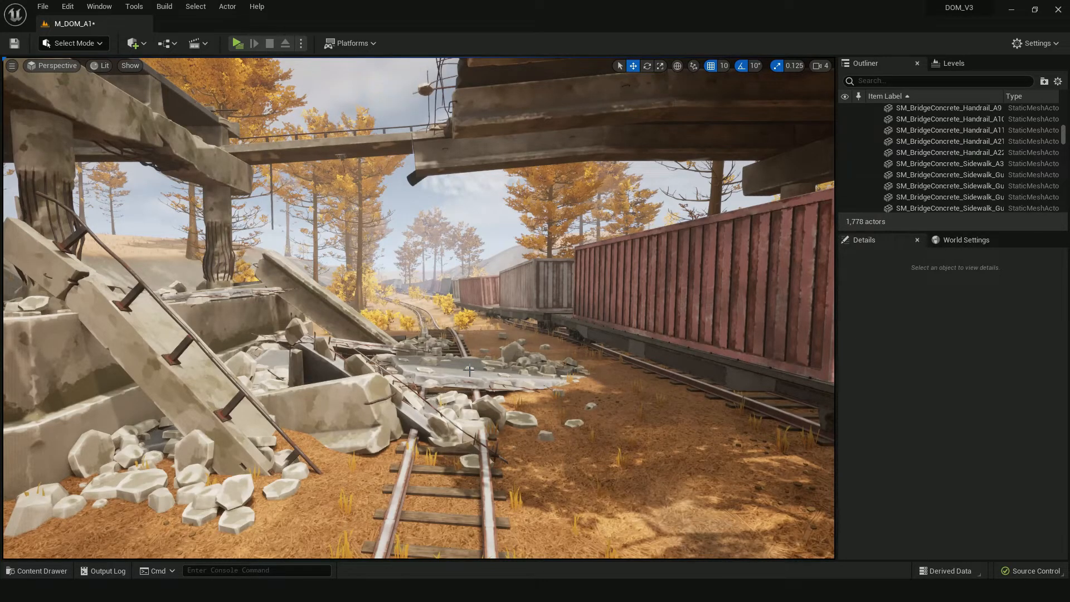
right_drag(469, 370, 358, 313)
key(s)
key(w)
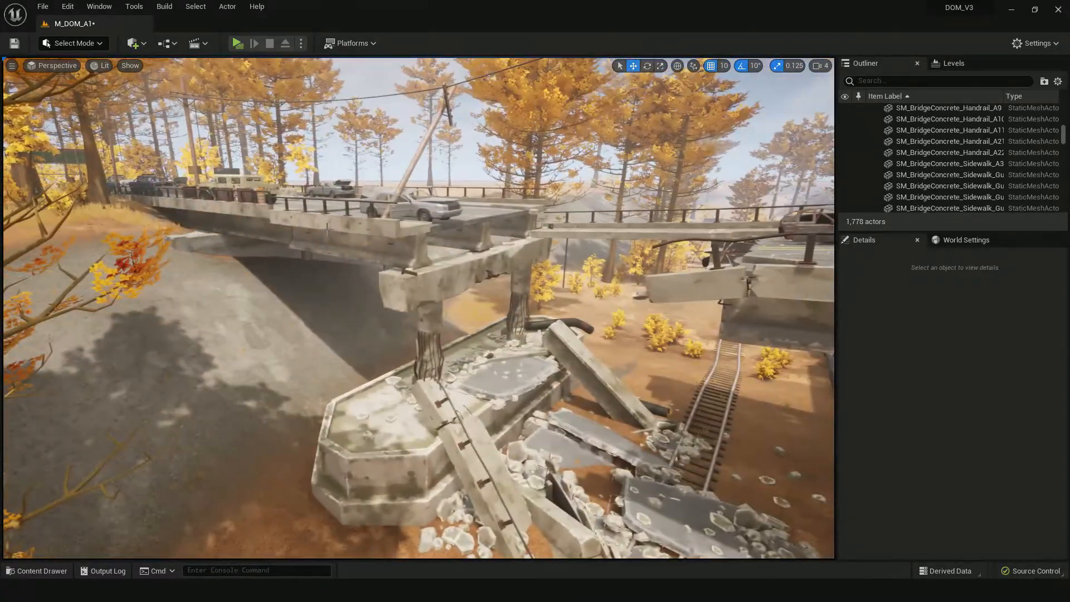
Select the bridge deck, support pillar and rubble pieces in turn, ending with the BP_BridgeDebris_A5 slab, to check their mesh types
click(325, 231)
click(428, 329)
click(401, 386)
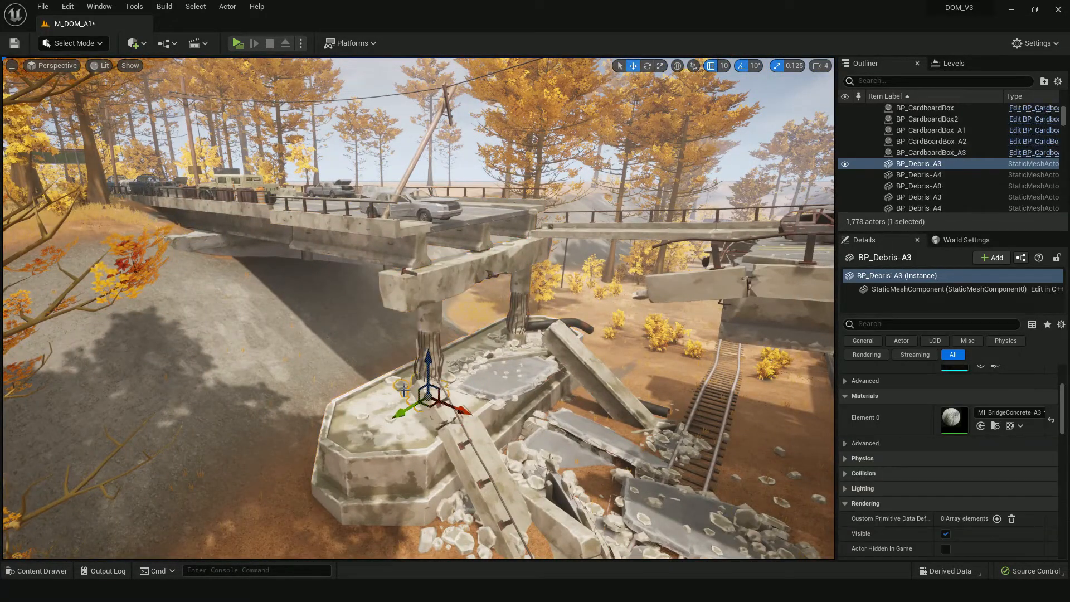
click(366, 424)
right_drag(365, 424, 467, 435)
click(548, 415)
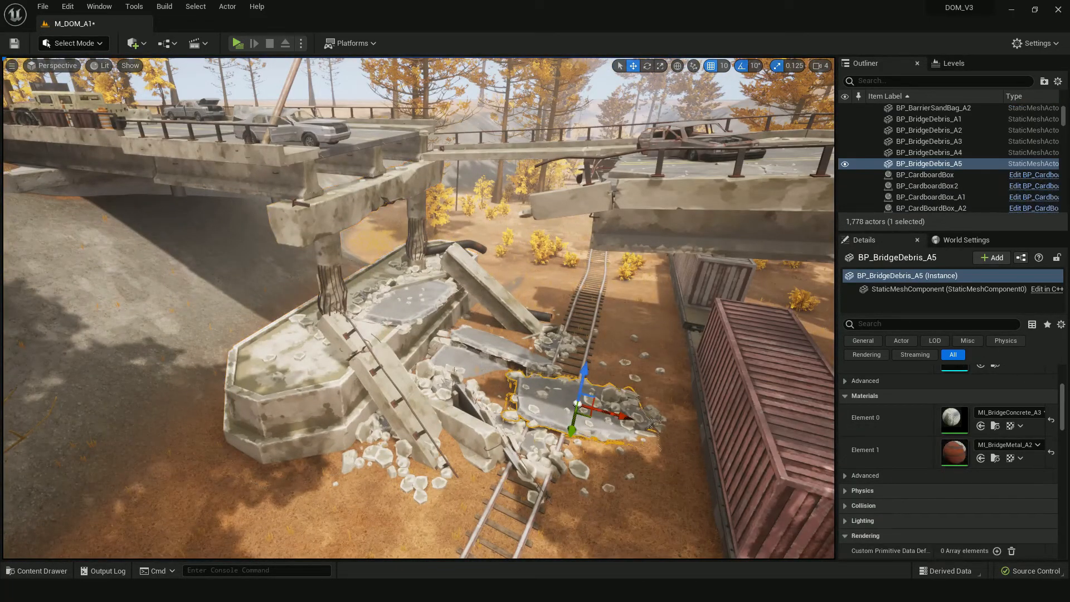
Select further debris slabs and bridge sections one by one to see how they are grouped, and clear the selection
click(484, 369)
right_drag(484, 370, 613, 373)
right_drag(530, 311, 547, 311)
click(546, 311)
click(525, 170)
click(618, 167)
click(349, 193)
right_drag(349, 192, 229, 193)
key(Escape)
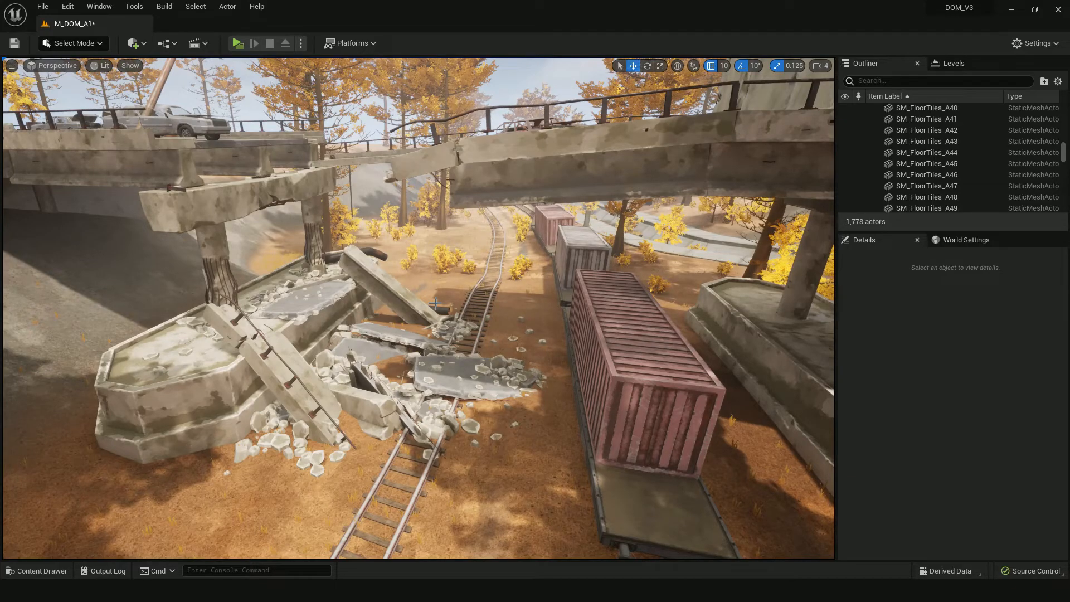
Inspect the bridge's road surface around the wrecked car, and return to the overview of the collapsed section
right_drag(343, 292, 215, 242)
key(e)
key(w)
key(s)
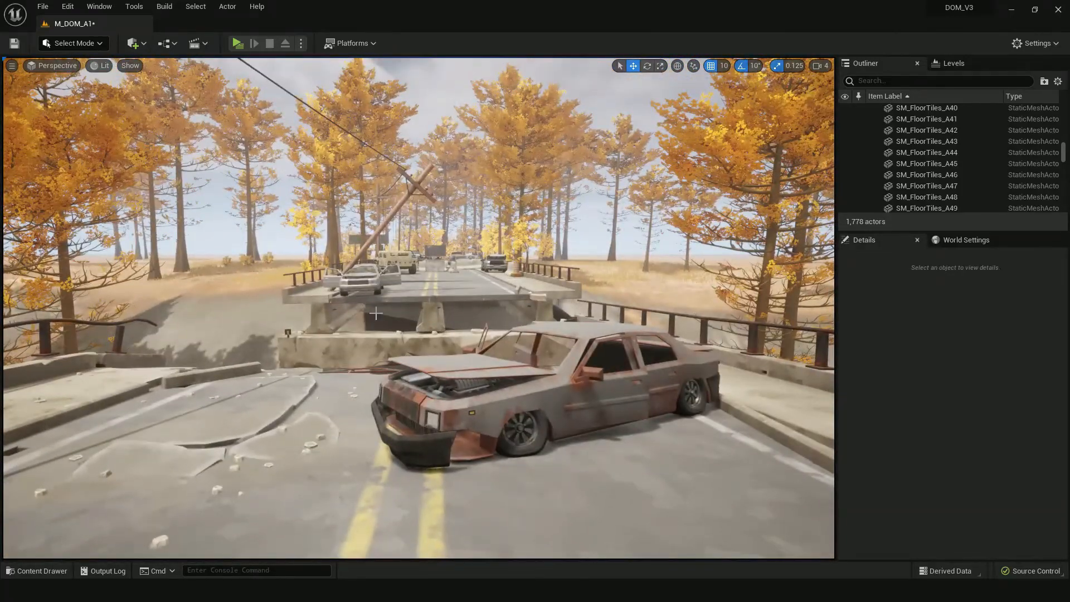
right_drag(388, 327, 803, 312)
key(w)
key(w)
key(w)
key(s)
key(w)
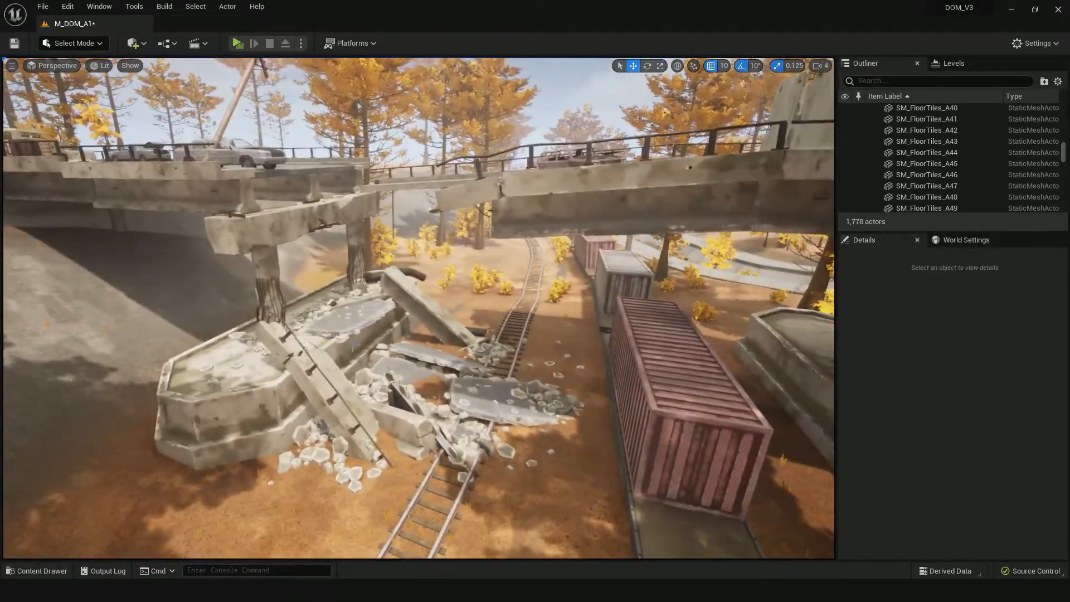